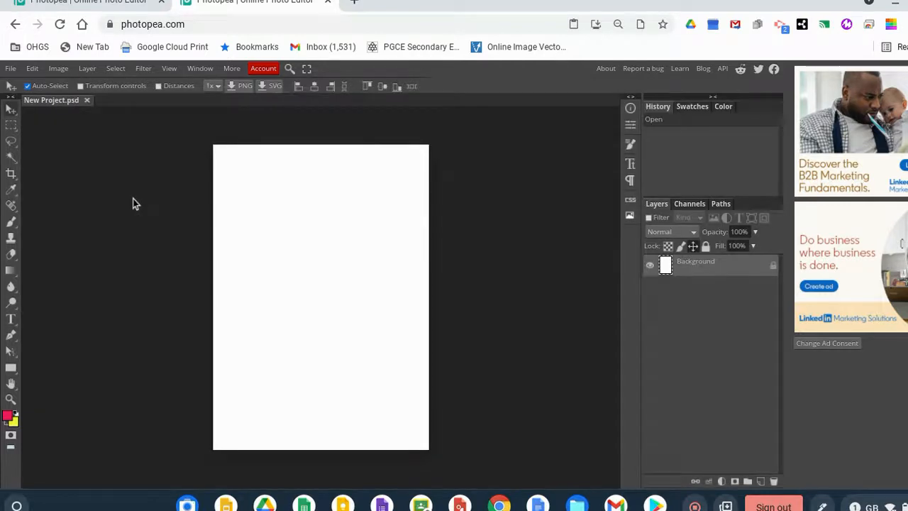
Open the TransparentA3gridJG.png image from the recent files as a separate document
click(9, 69)
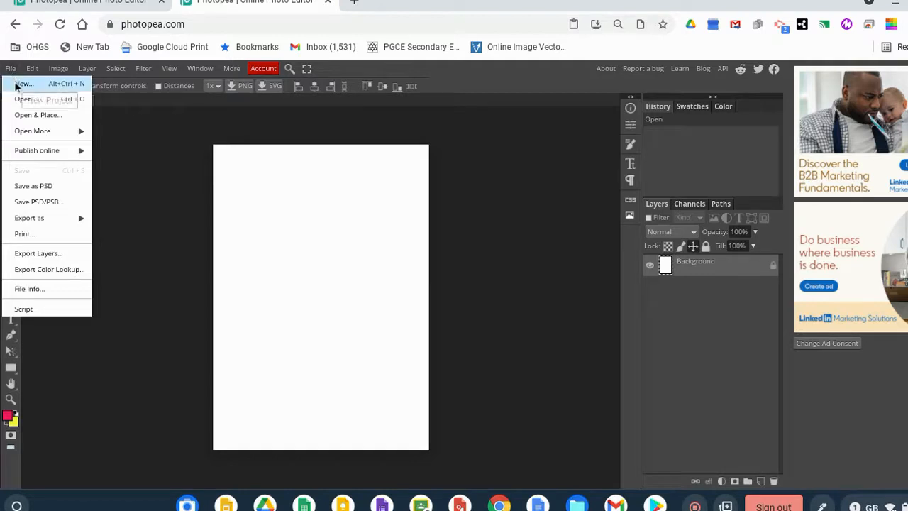
click(20, 104)
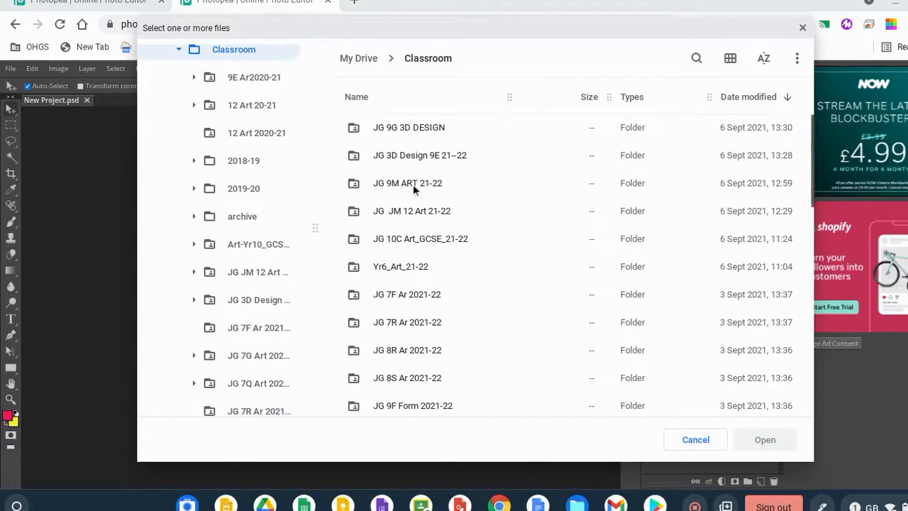
click(428, 241)
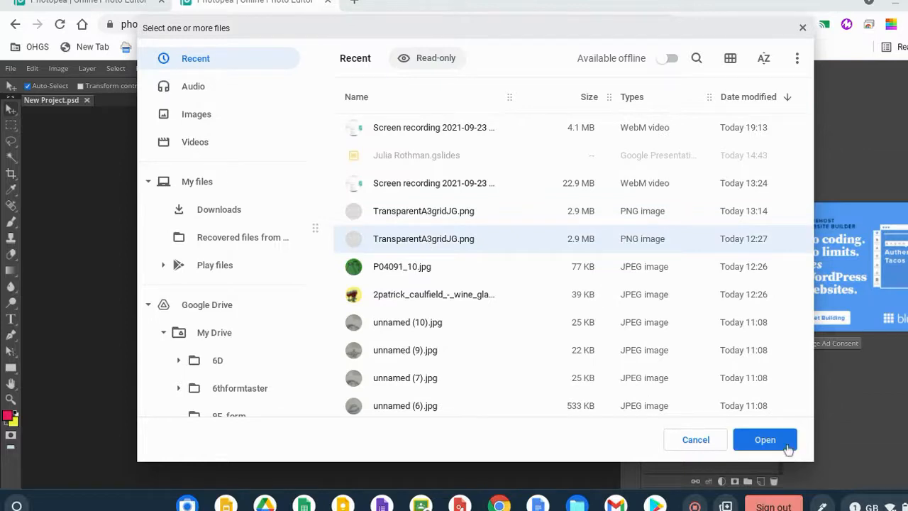
click(765, 440)
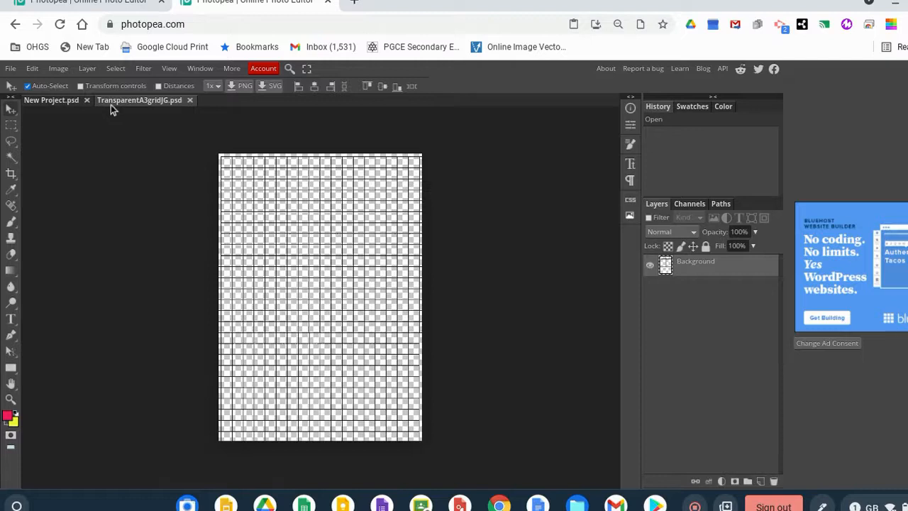
click(66, 103)
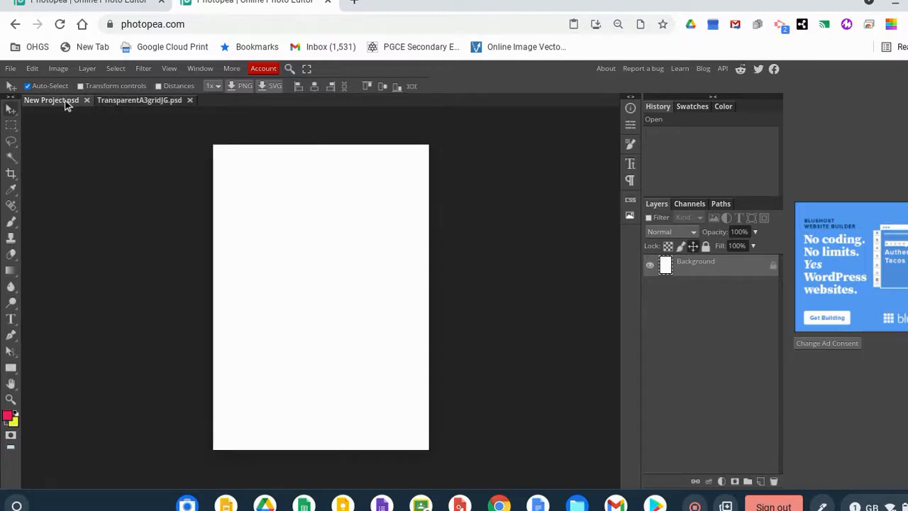
click(110, 102)
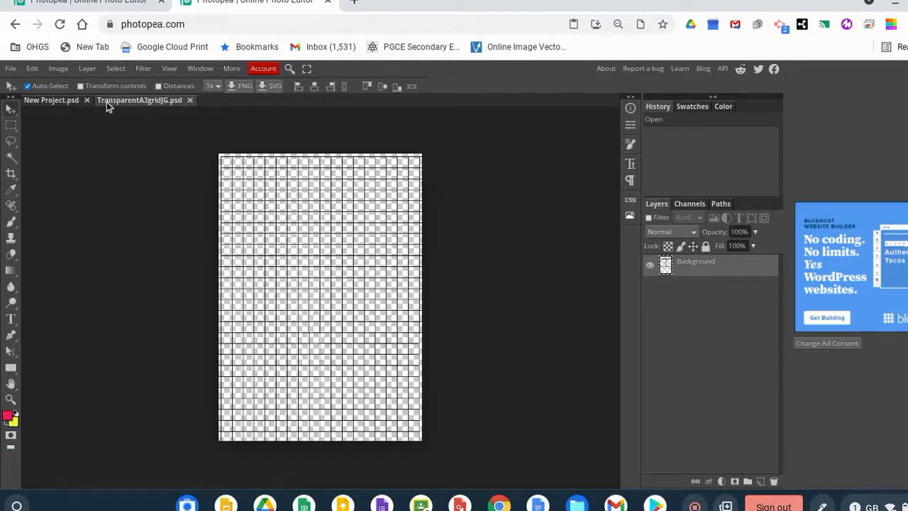
click(70, 104)
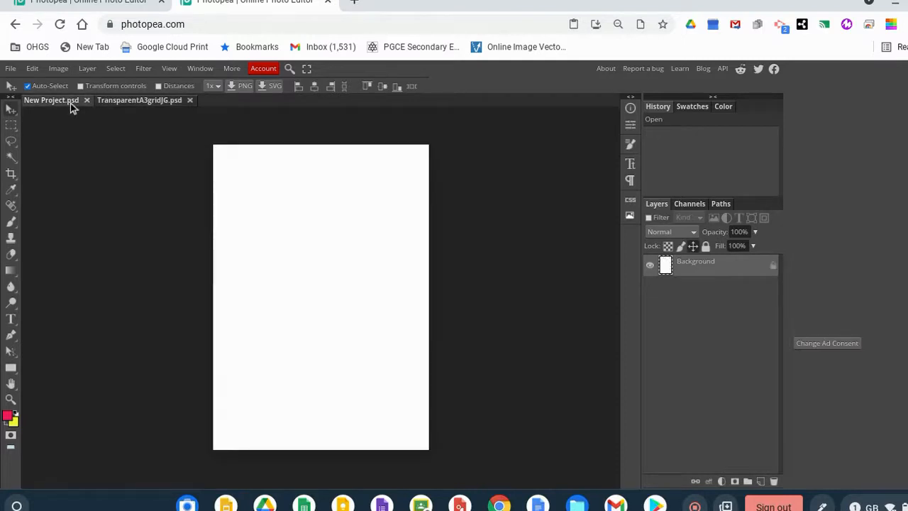
Copy the grid from the TransparentA3gridJG document and paste it into New Project as a layer above the white background
click(111, 104)
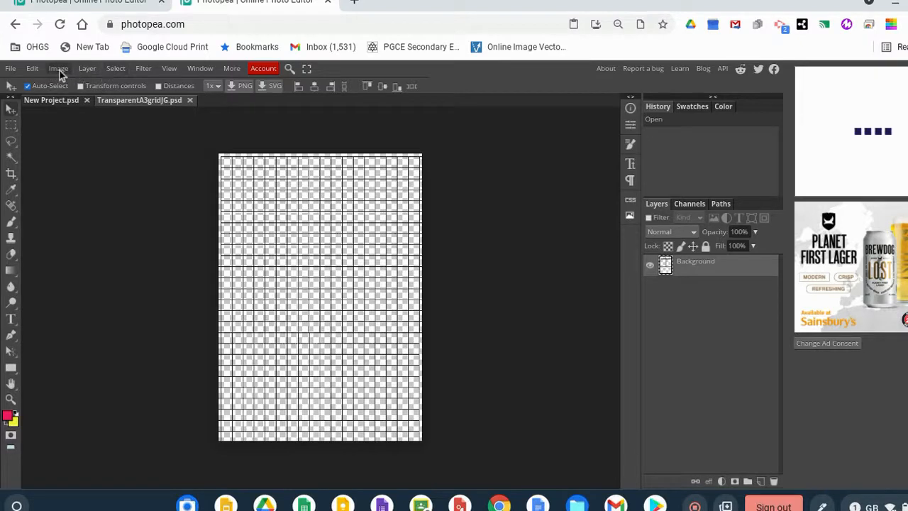
click(34, 71)
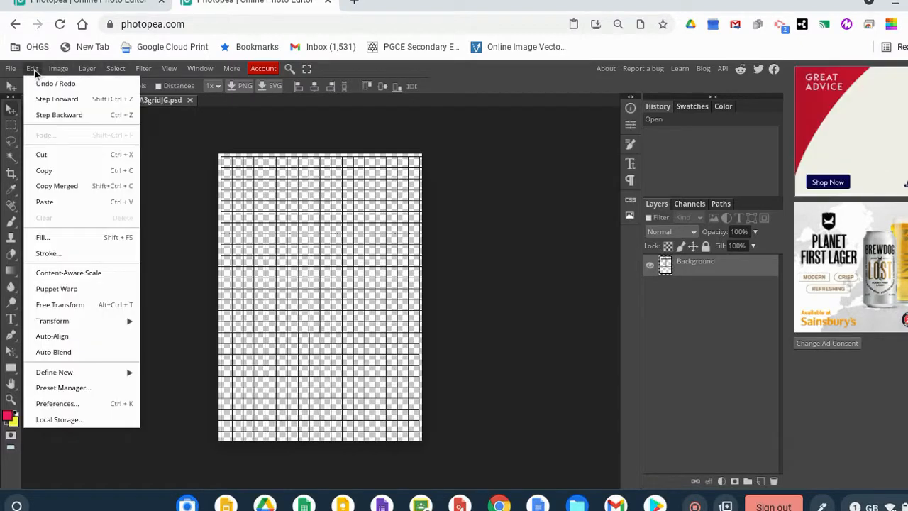
click(47, 170)
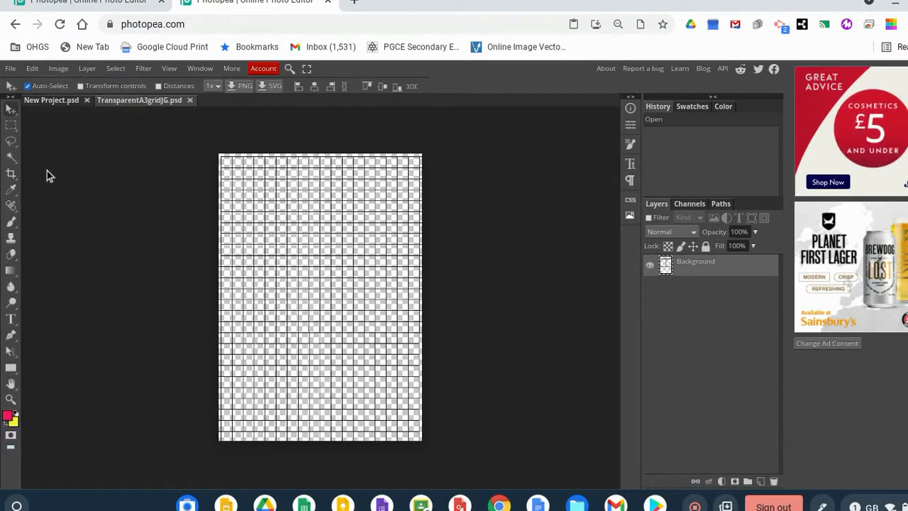
click(53, 102)
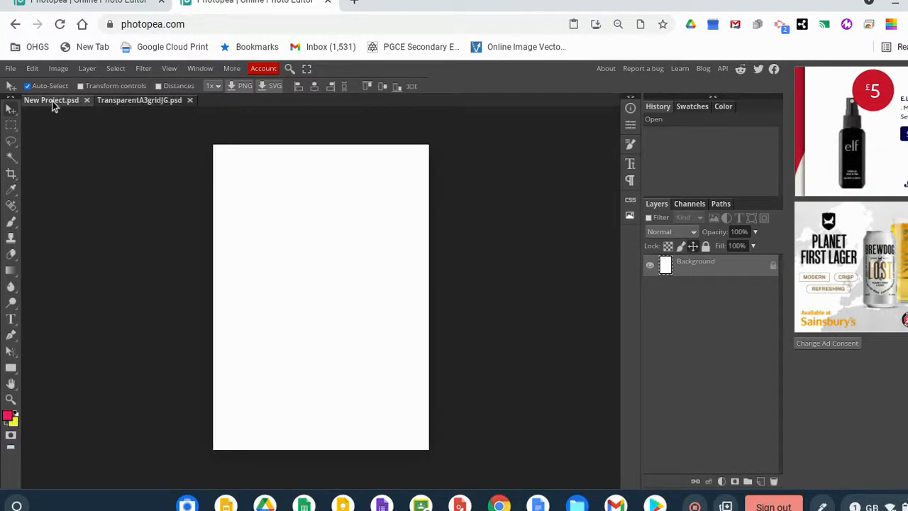
click(31, 70)
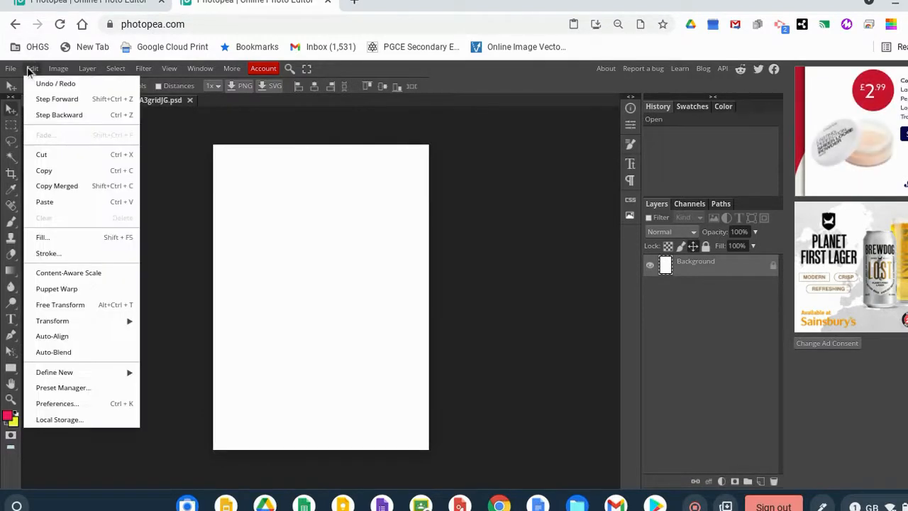
click(70, 206)
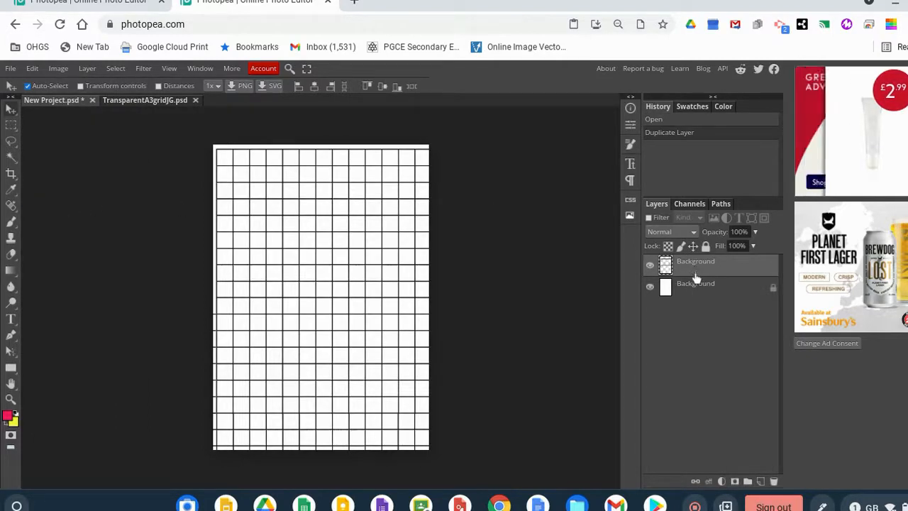
click(731, 289)
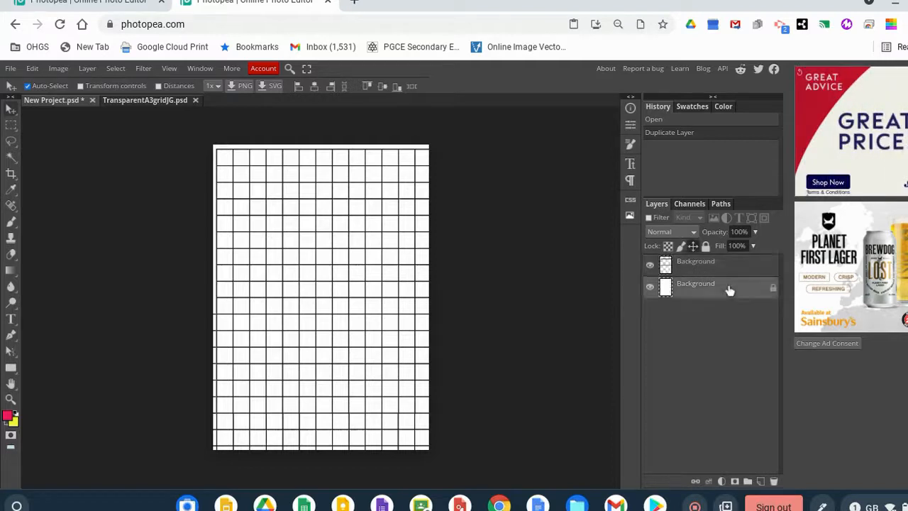
click(728, 270)
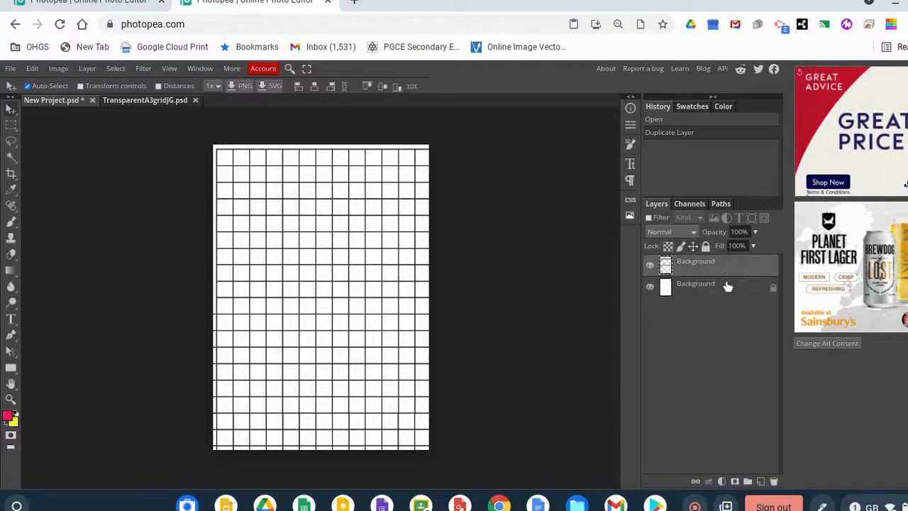
click(727, 287)
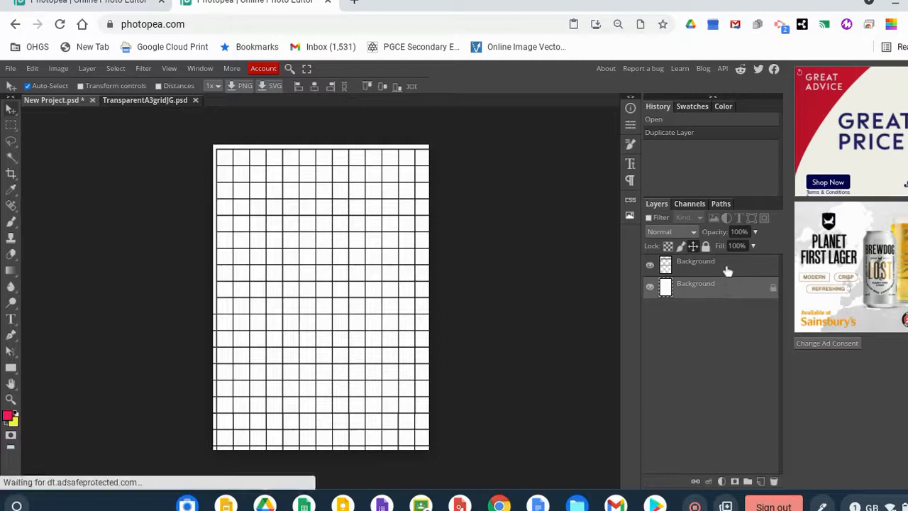
Reduce the grid layer's opacity to 13%
click(726, 270)
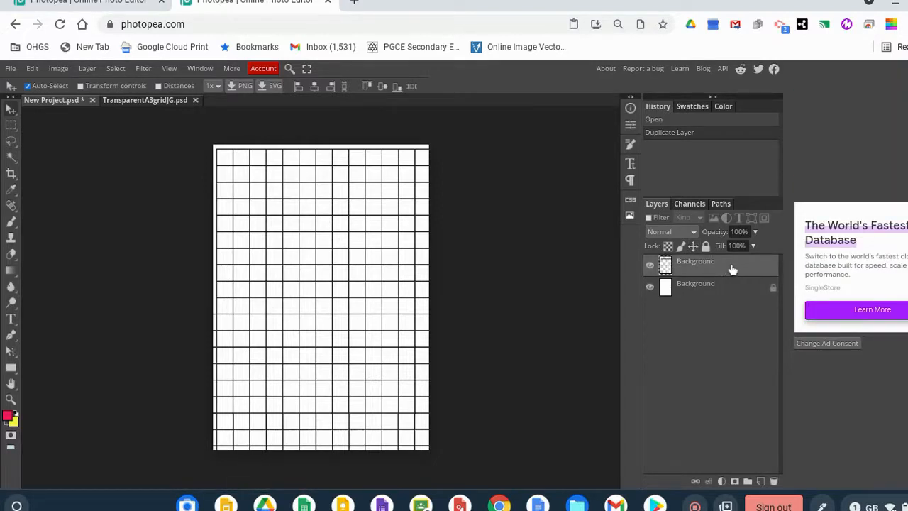
click(757, 234)
drag(756, 251, 715, 254)
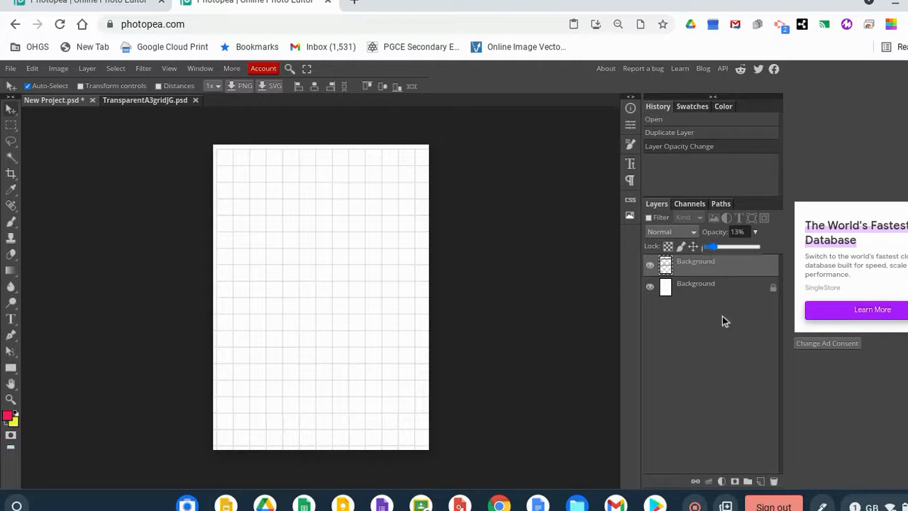
Add a new layer above the grid and set the Pen tool to no fill with a solid black stroke
click(760, 481)
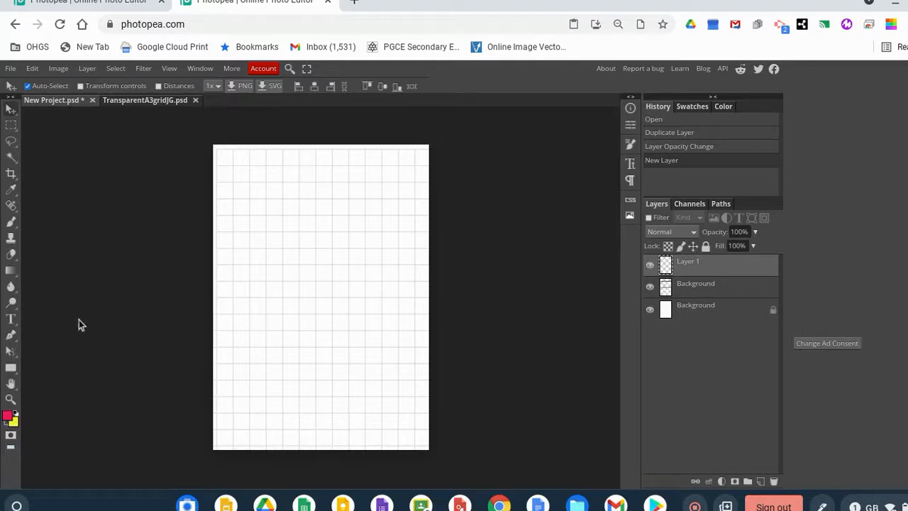
click(11, 337)
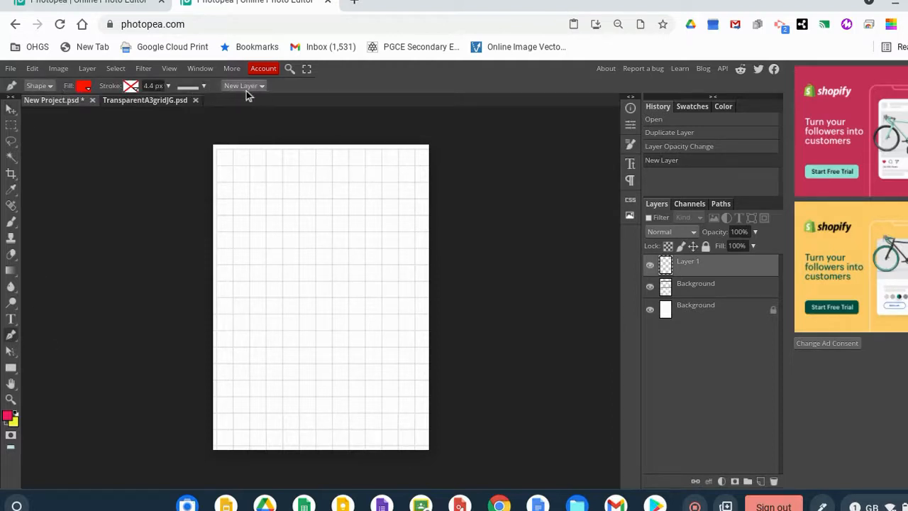
click(84, 86)
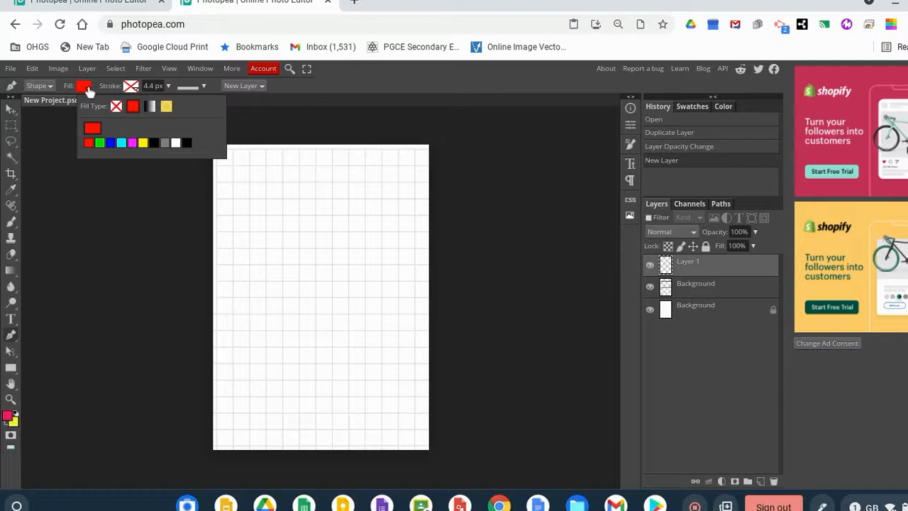
click(117, 108)
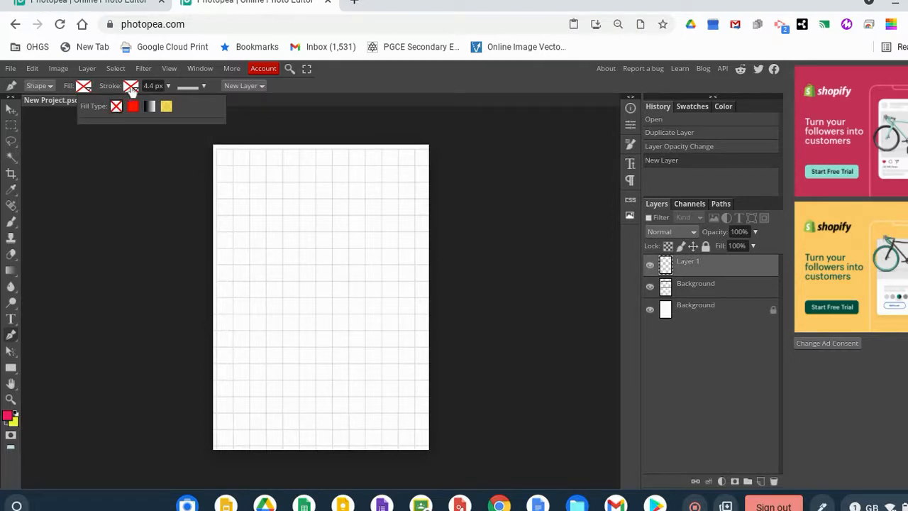
click(132, 87)
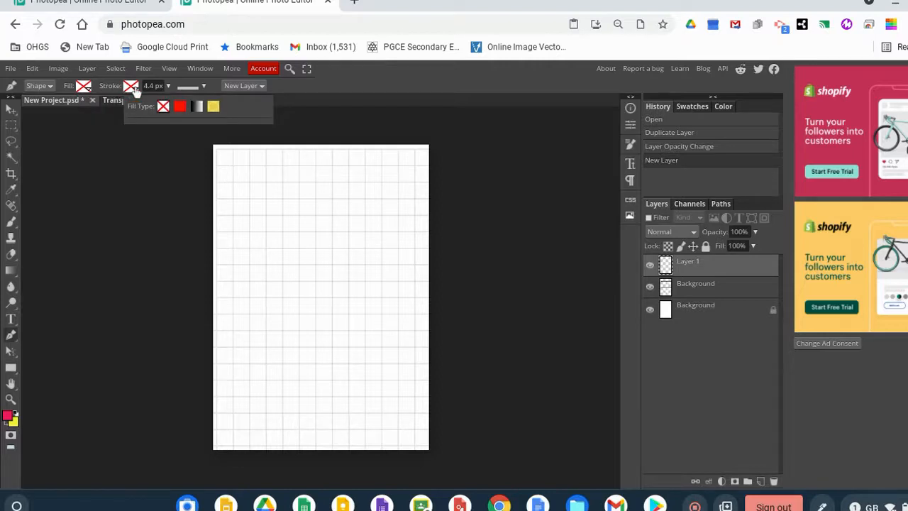
click(180, 107)
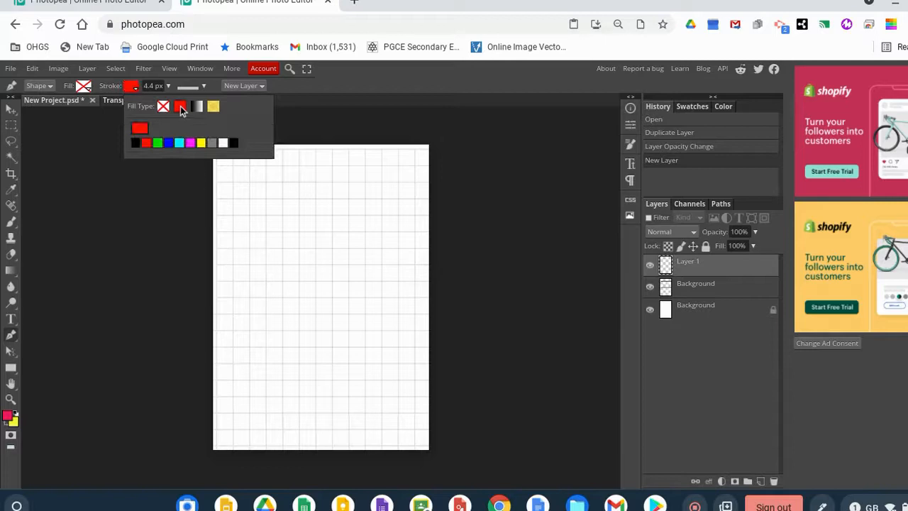
click(136, 144)
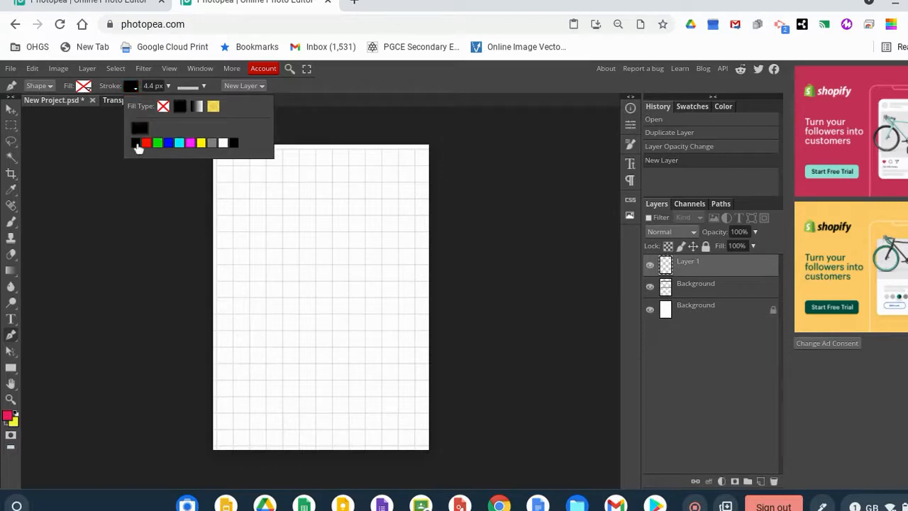
click(155, 85)
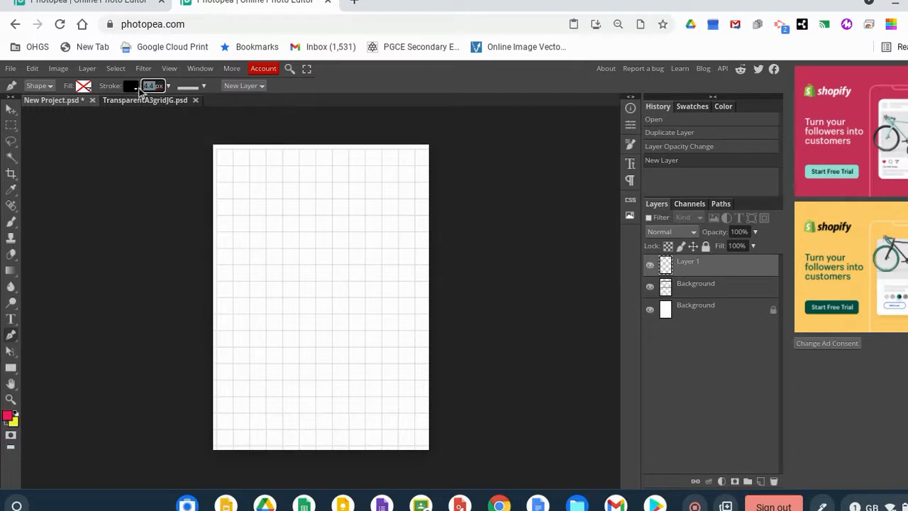
text(9px)
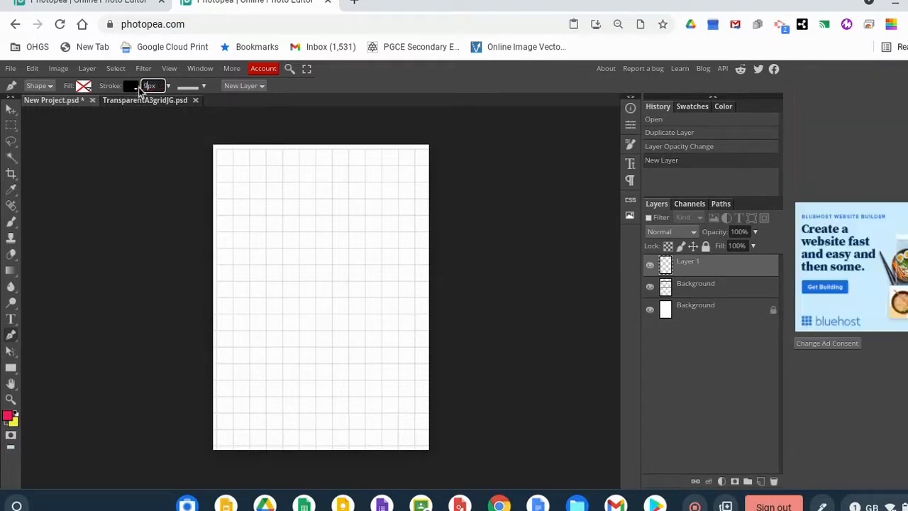
click(162, 119)
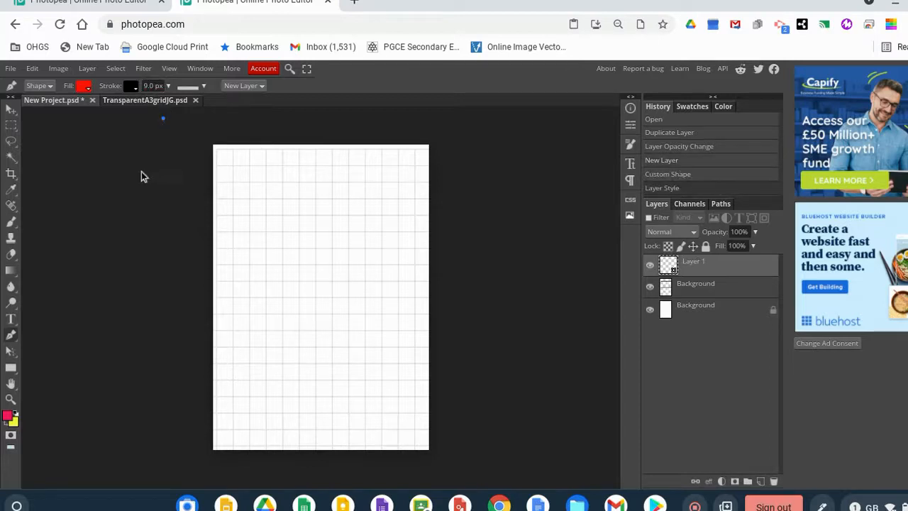
key(ctrl+z)
key(ctrl+z)
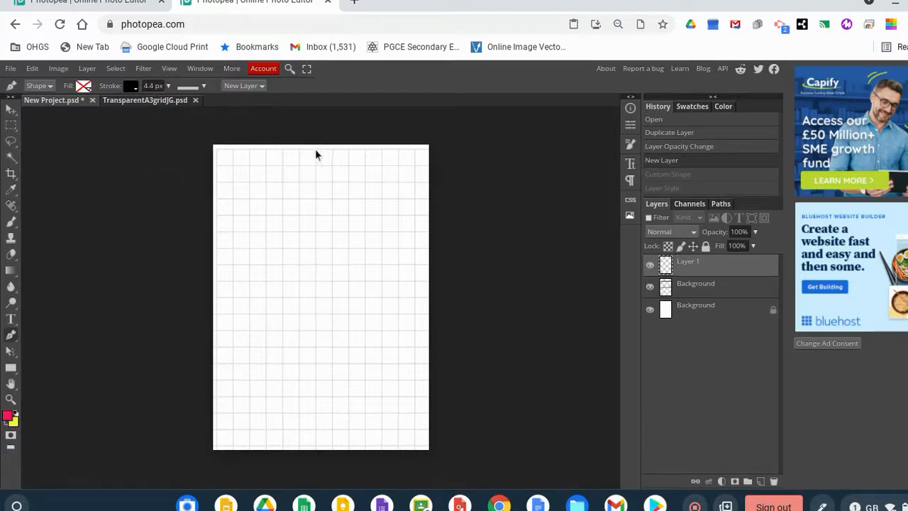
Draw a straight vertical line with the Pen tool along the middle grid line, from the grid's top edge to its bottom edge
click(315, 150)
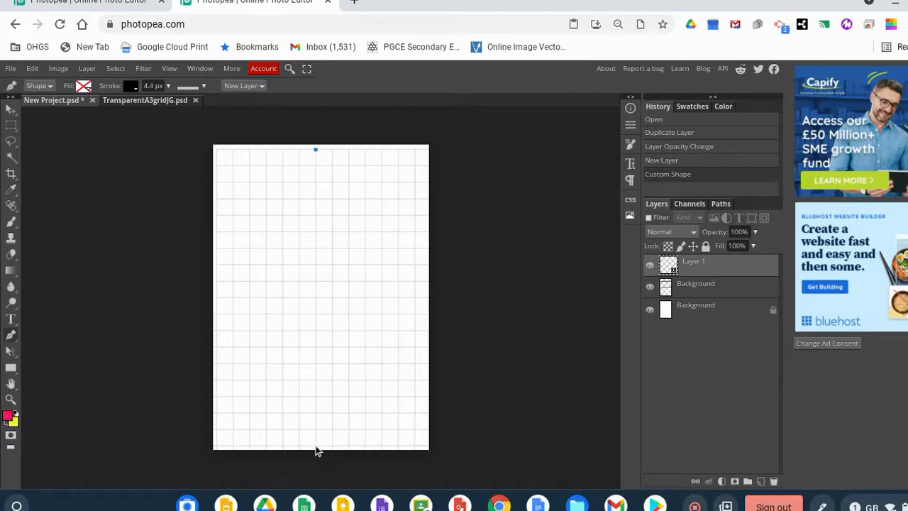
click(316, 448)
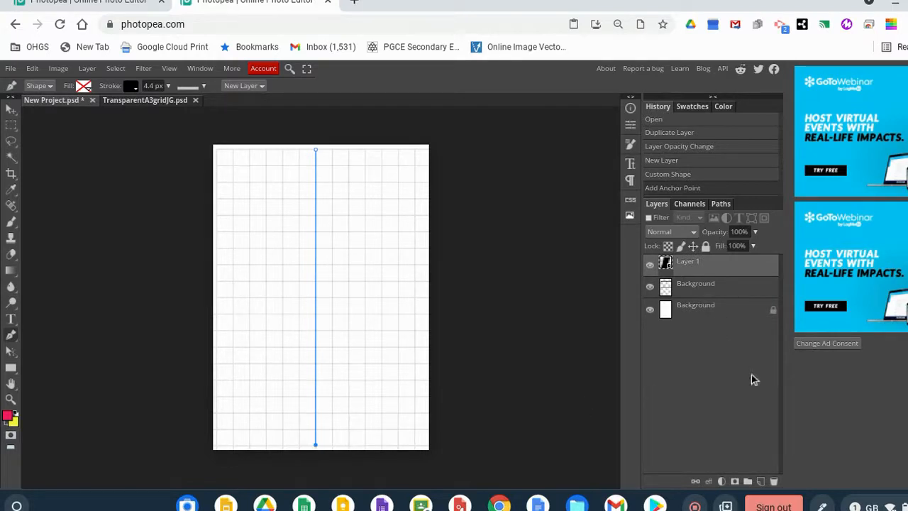
Add another layer and draw a flat ellipse about six grid squares wide near the page's top, centred on the vertical line
click(761, 482)
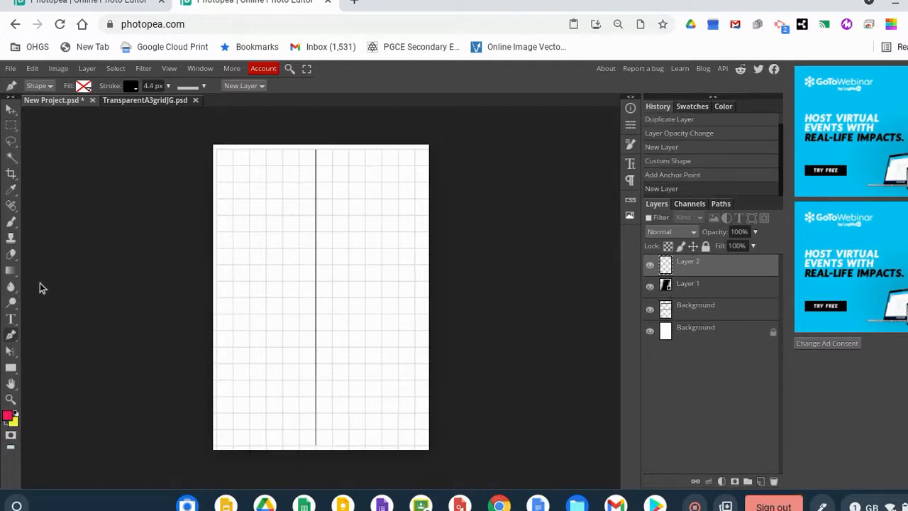
right_click(13, 372)
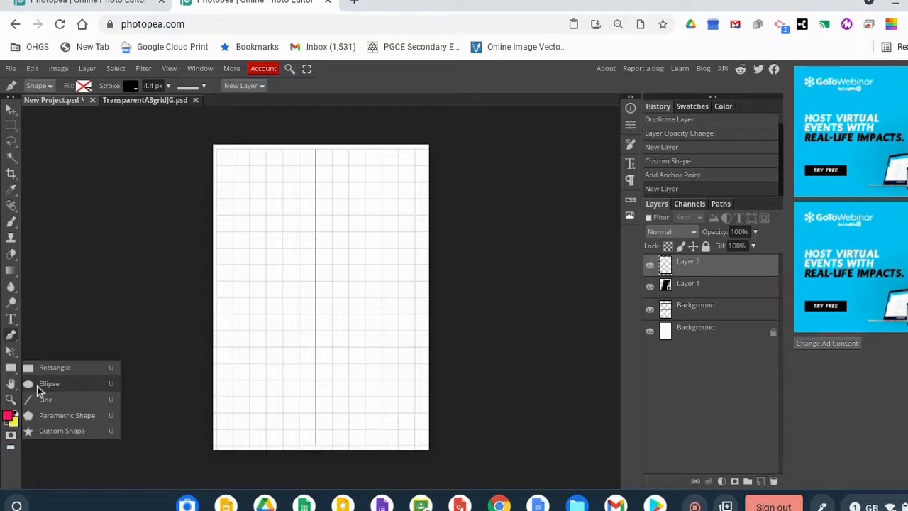
click(37, 385)
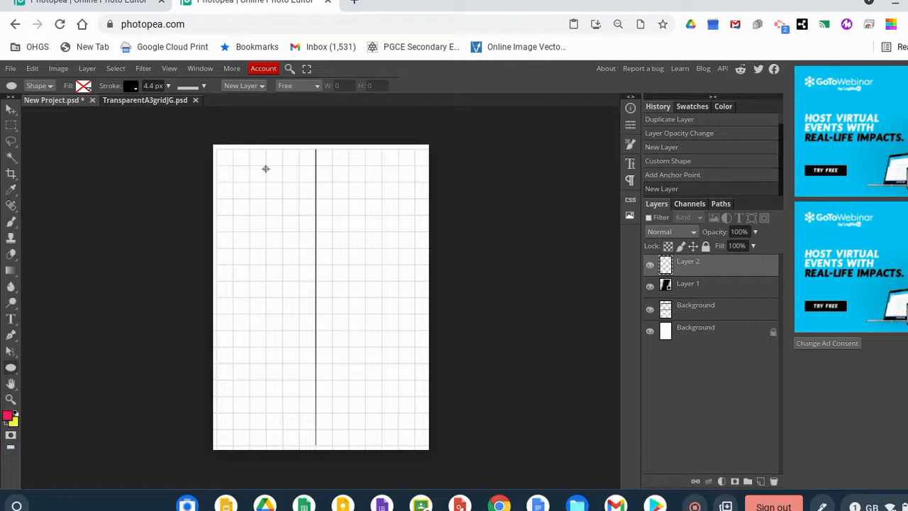
drag(266, 168, 364, 190)
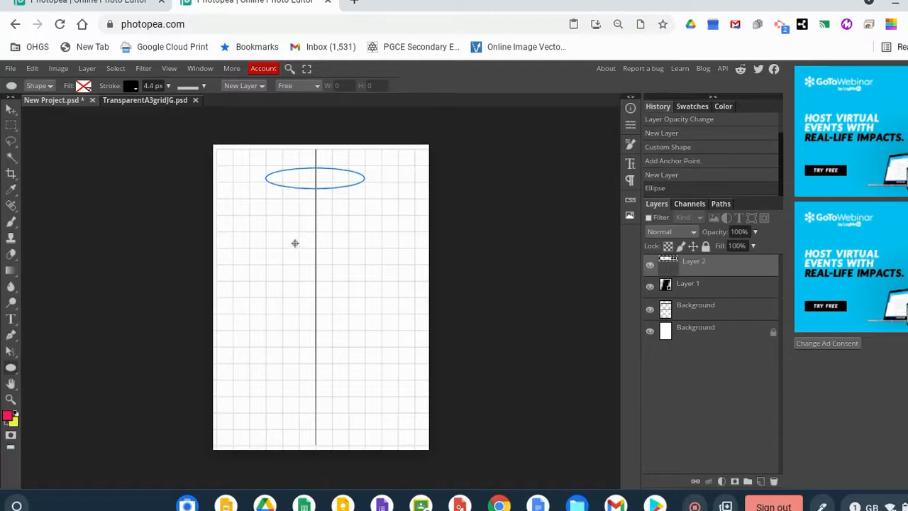
Draw three more ellipses centred down the vertical line: about four grid squares wide, eight squares wide, and four squares wide near the page's bottom
drag(284, 239, 346, 258)
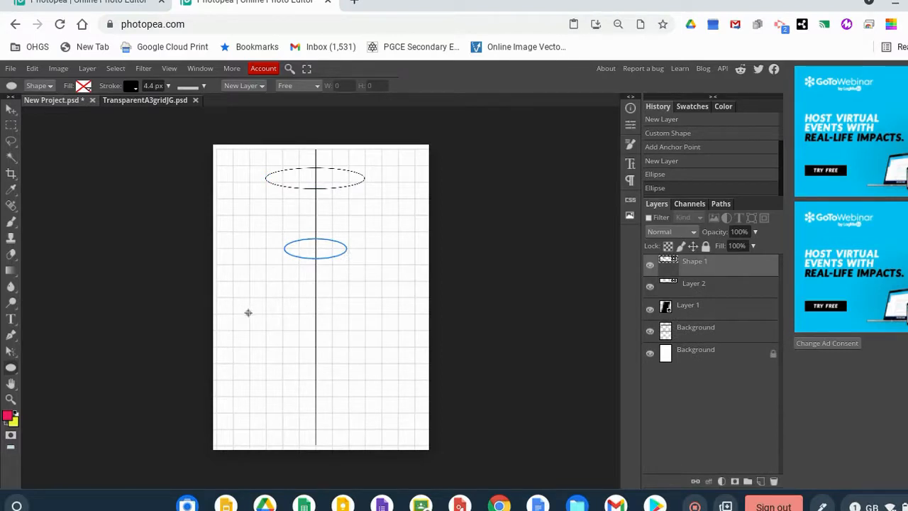
drag(249, 313, 379, 352)
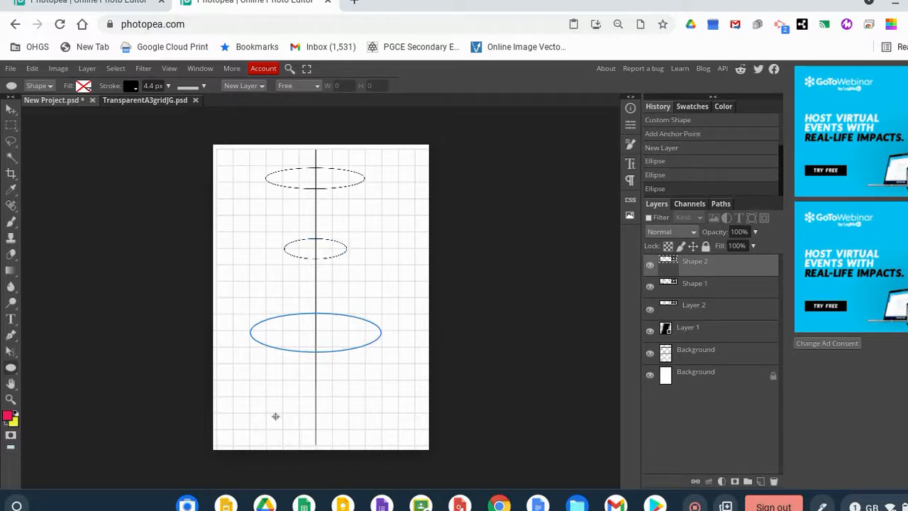
drag(284, 396, 348, 412)
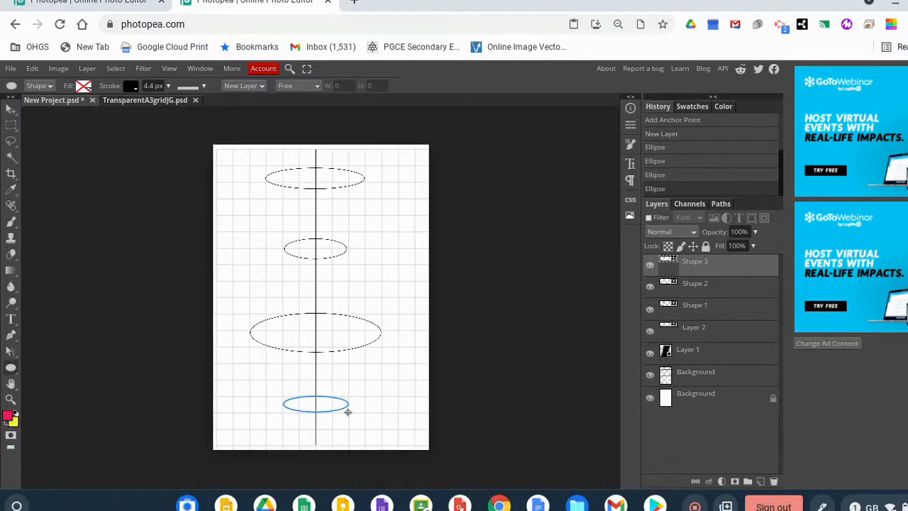
With the Pen tool set to no fill and a black stroke, draw a curve from the top ellipse's right end to the second ellipse's right end
click(12, 336)
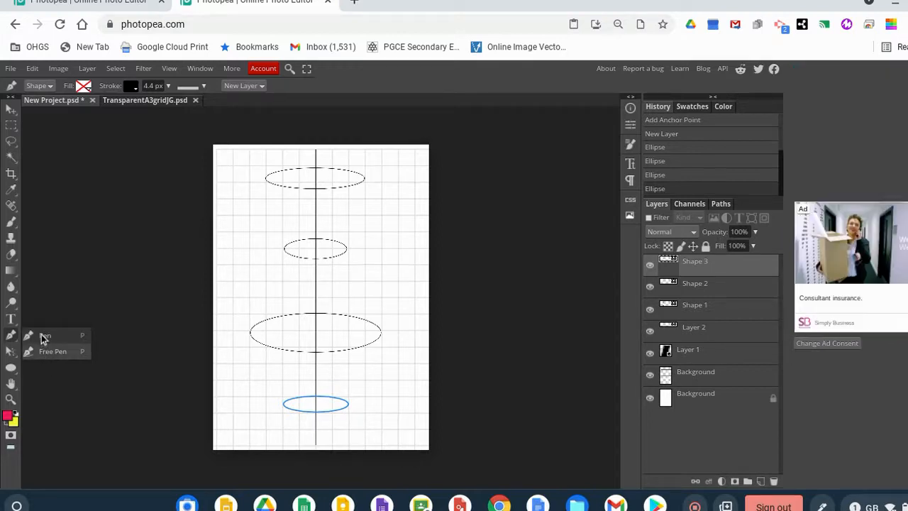
click(43, 335)
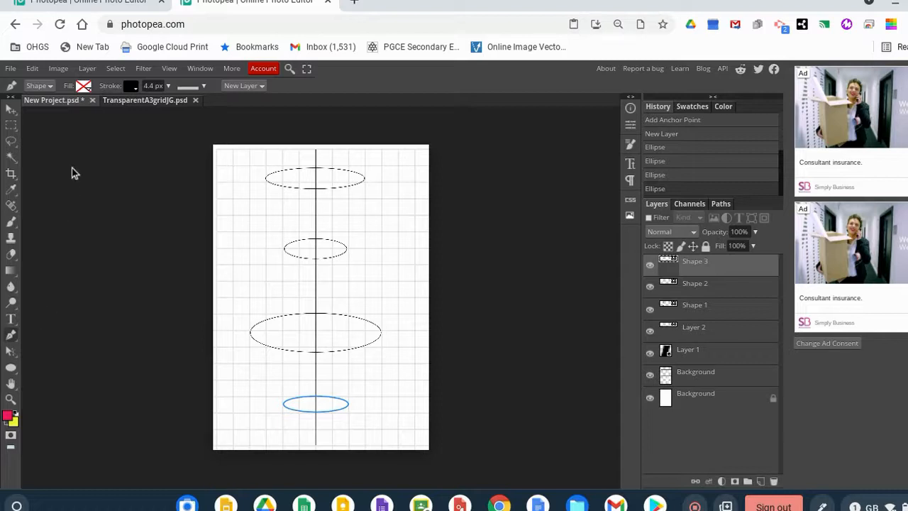
click(83, 86)
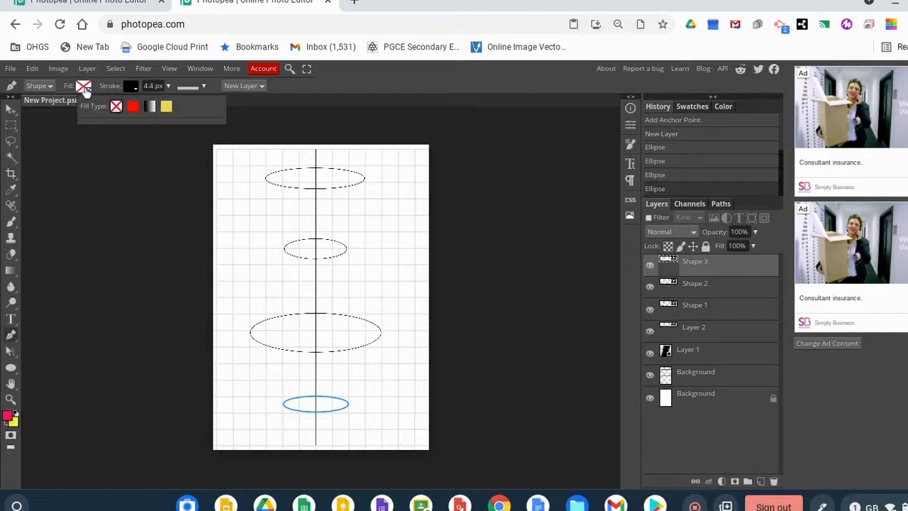
click(132, 87)
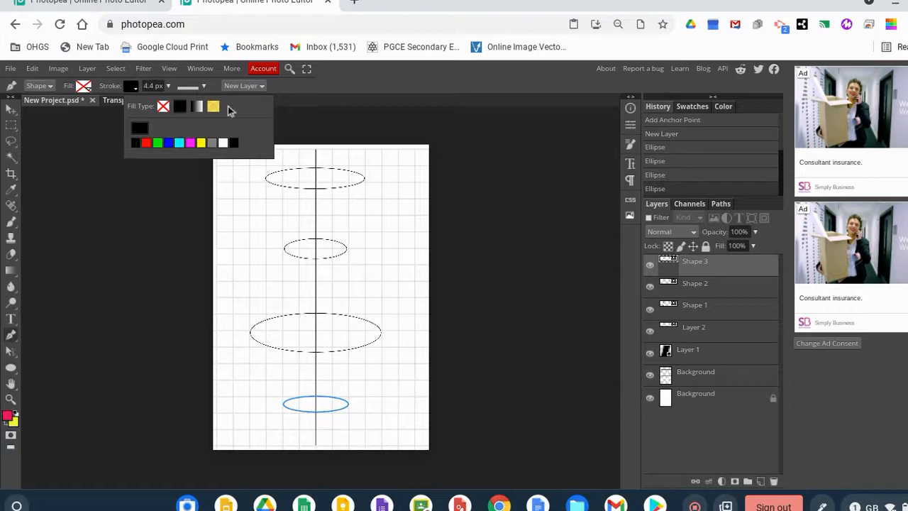
click(364, 178)
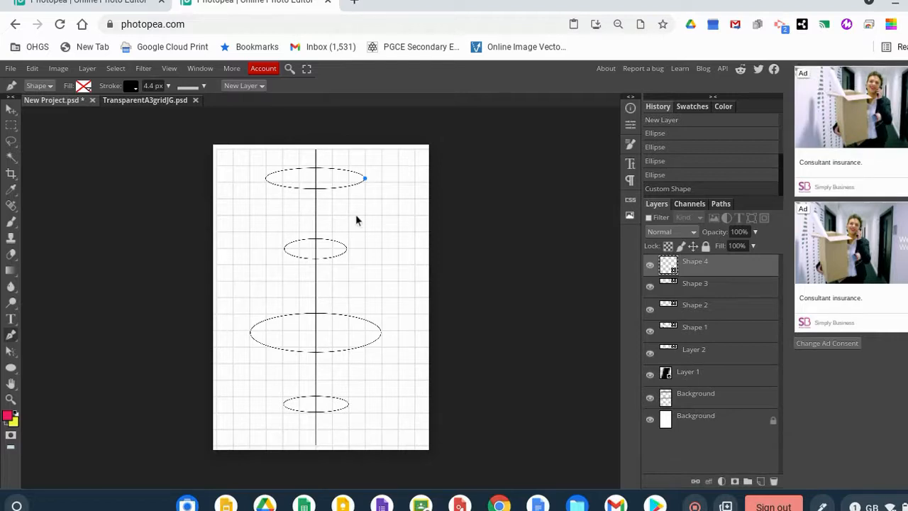
click(356, 215)
drag(356, 218, 351, 227)
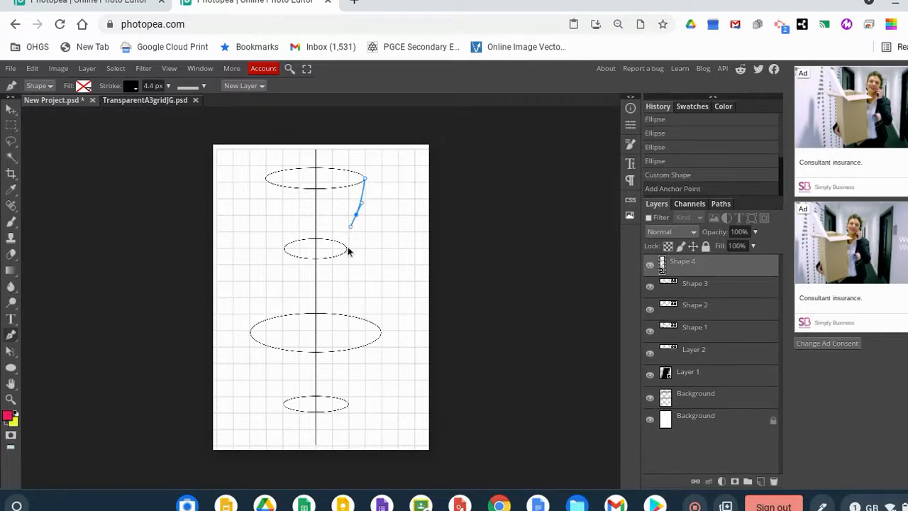
drag(348, 253, 352, 260)
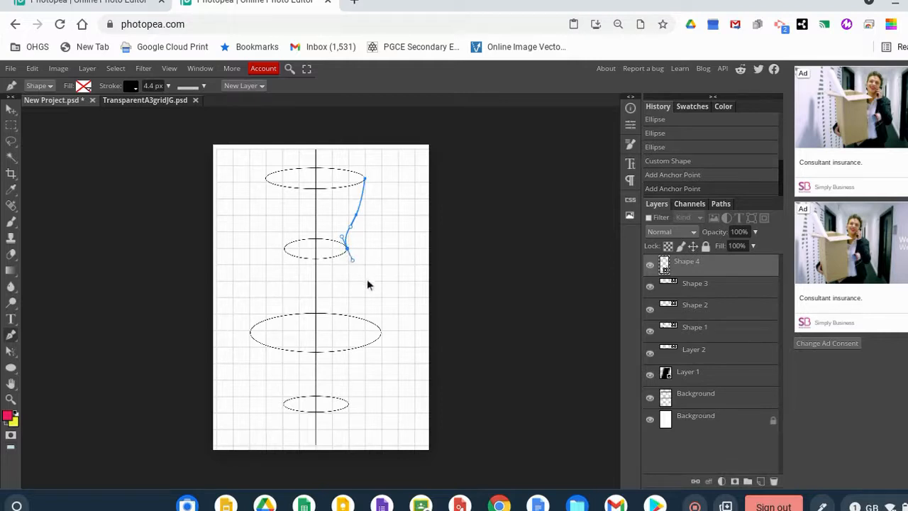
Continue the curve outward to the large ellipse's right end and inward to finish at the bottom ellipse's right end
drag(371, 286, 382, 291)
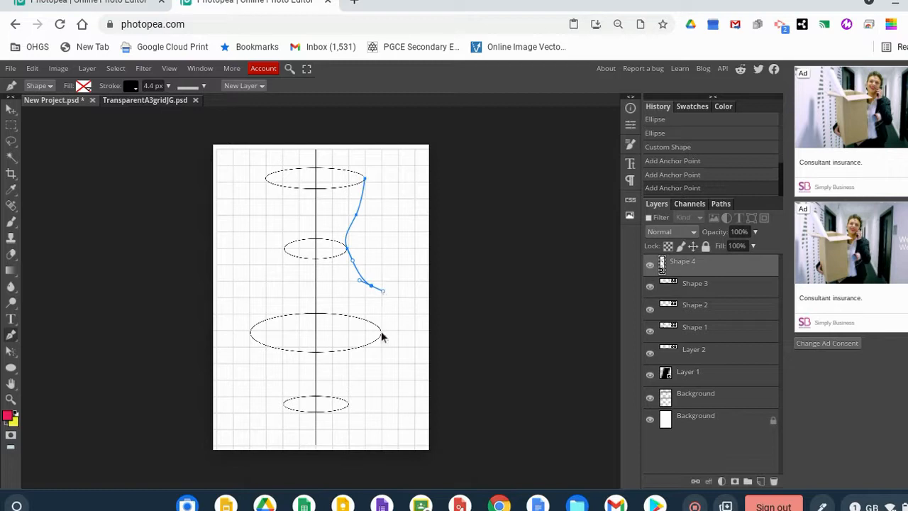
drag(380, 331, 374, 353)
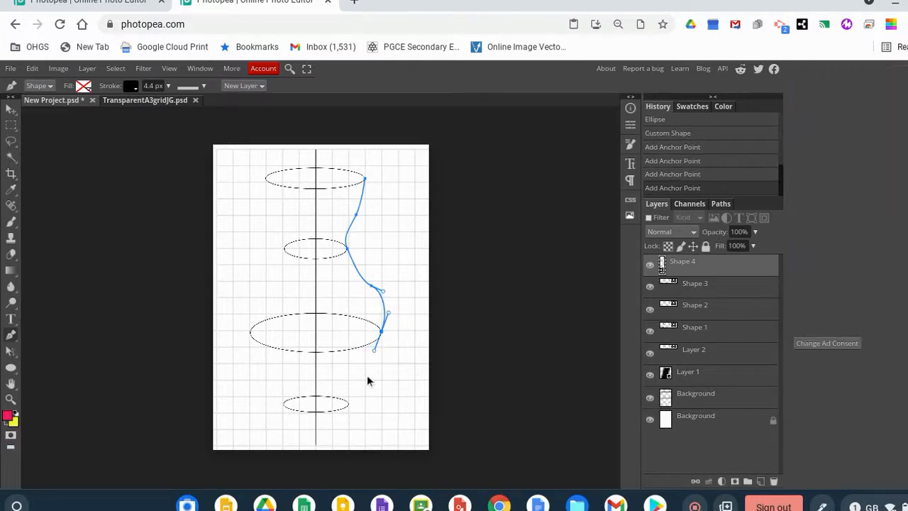
click(362, 373)
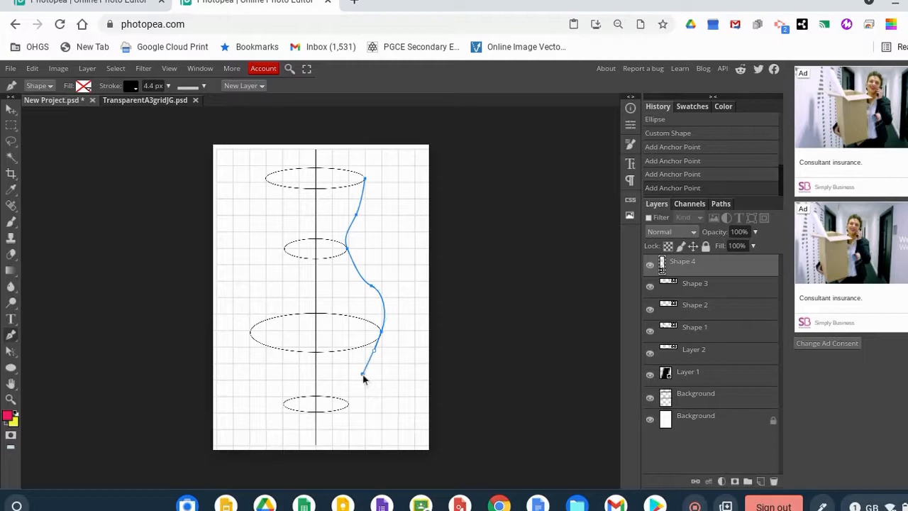
drag(355, 379, 354, 379)
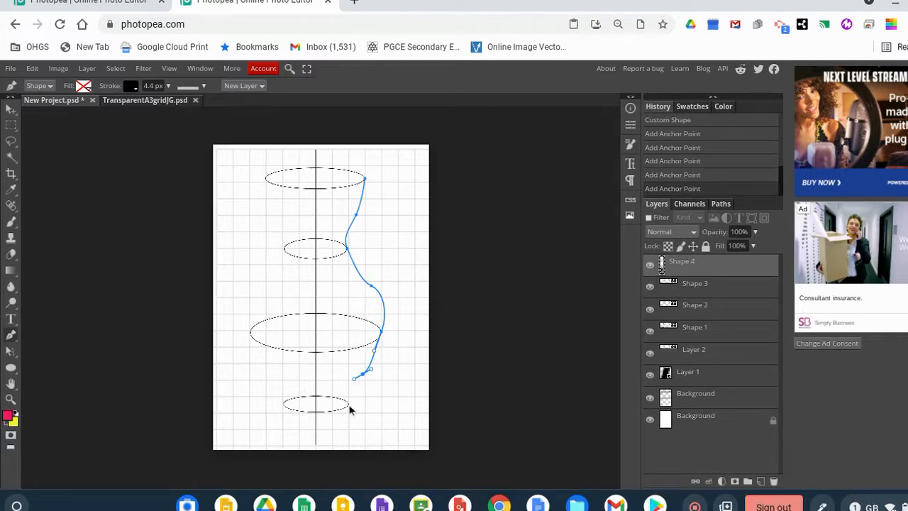
right_click(350, 409)
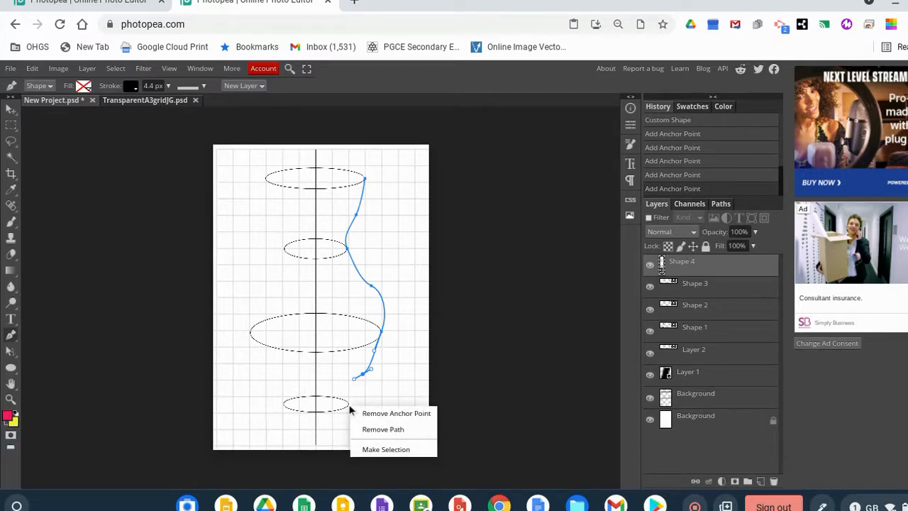
click(350, 409)
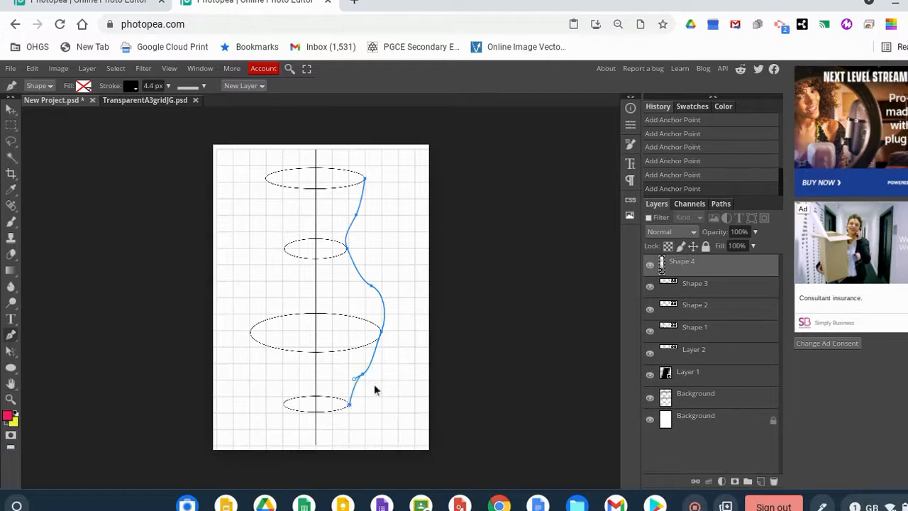
Use Direct Select to adjust the curve's anchor and handles at the second ellipse's right end, making the inward bend rounder
click(16, 359)
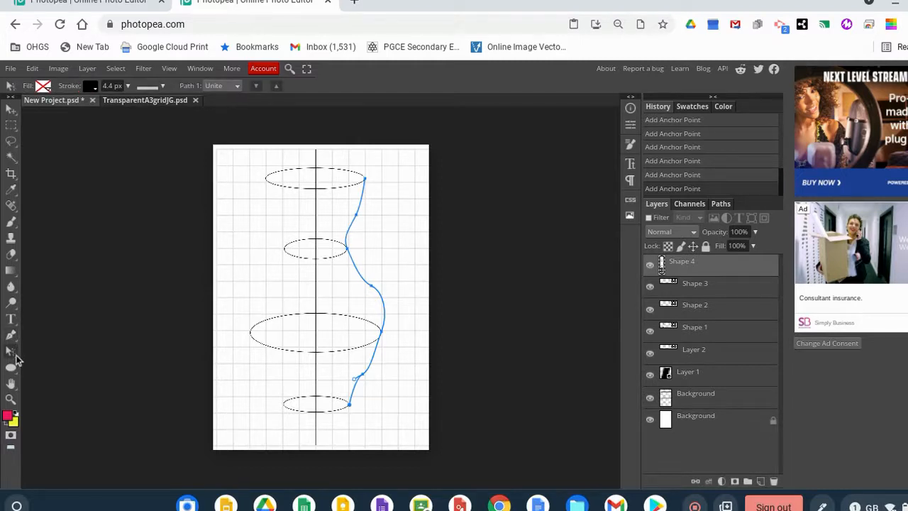
right_click(15, 359)
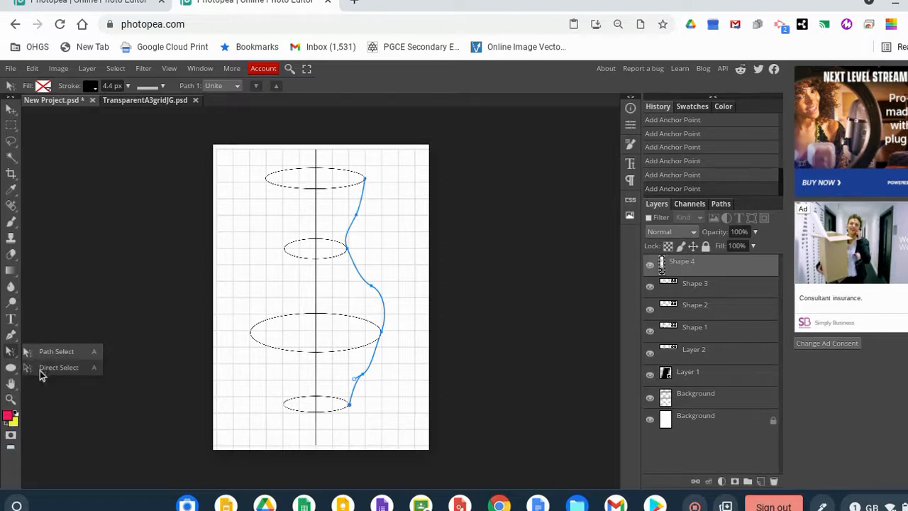
click(40, 371)
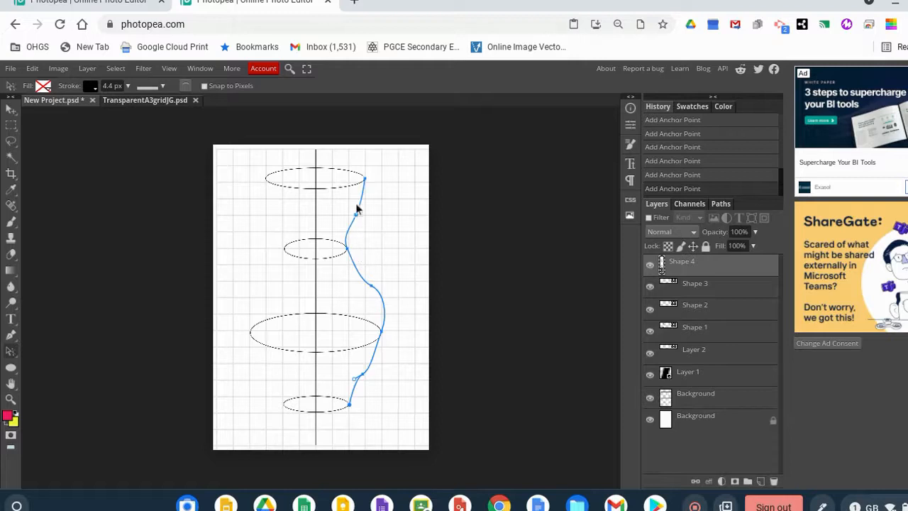
click(349, 250)
drag(349, 252, 337, 245)
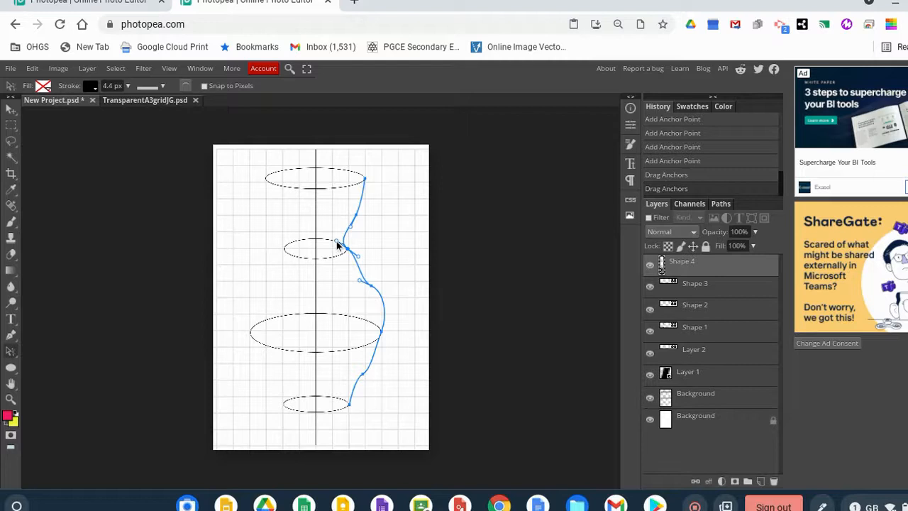
Move the anchor between the second and third ellipses outward and adjust the handles to smooth the bulge above the large ellipse
click(370, 286)
mouse_move(372, 289)
mouse_down()
mouse_move(392, 283)
mouse_move(385, 294)
mouse_up()
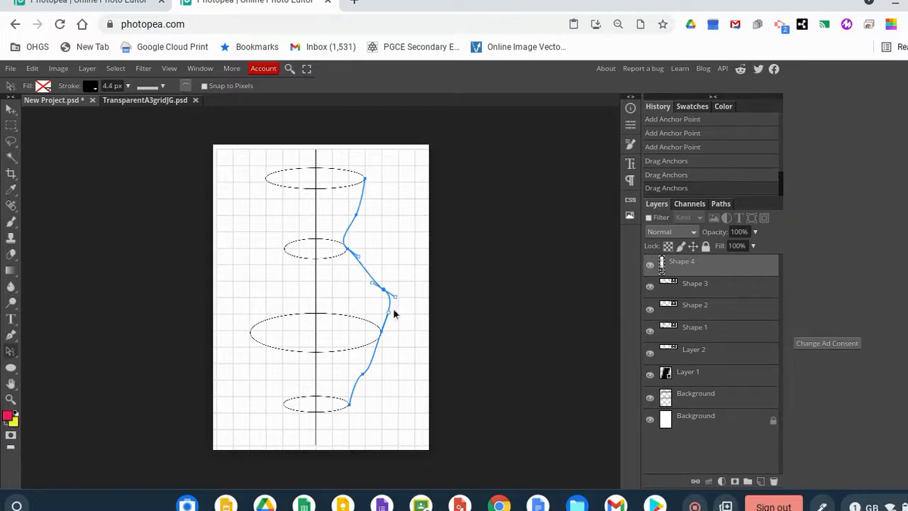
drag(389, 312, 385, 321)
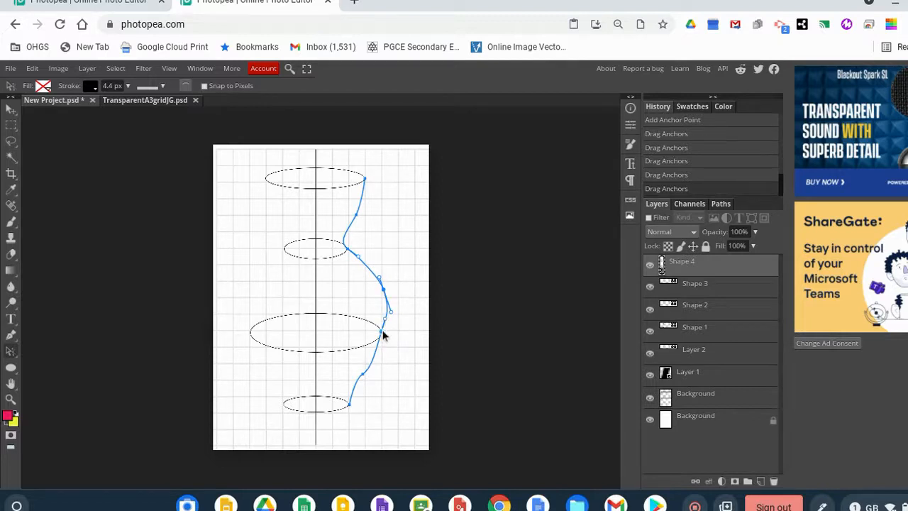
Reshape the curve below the large ellipse by adjusting its anchor handle and moving the next anchor down and inward above the bottom ellipse
click(381, 334)
drag(382, 335, 372, 365)
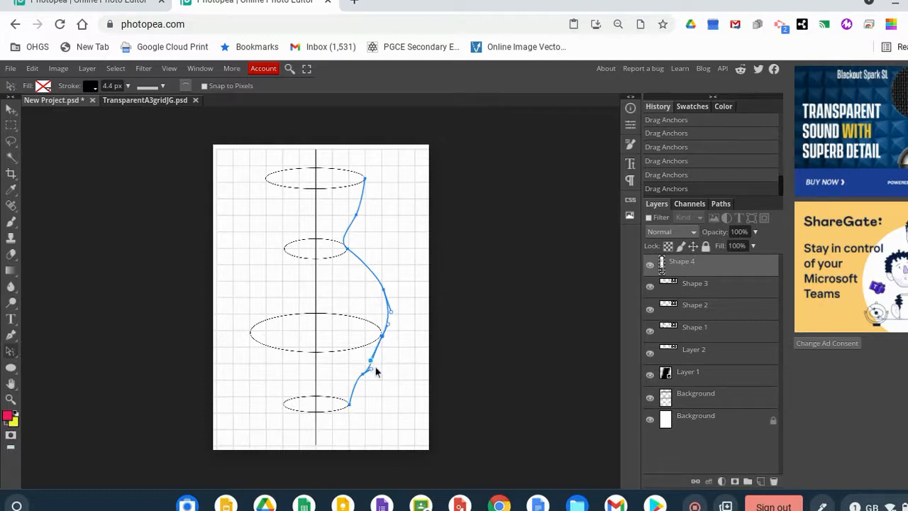
drag(363, 379, 345, 385)
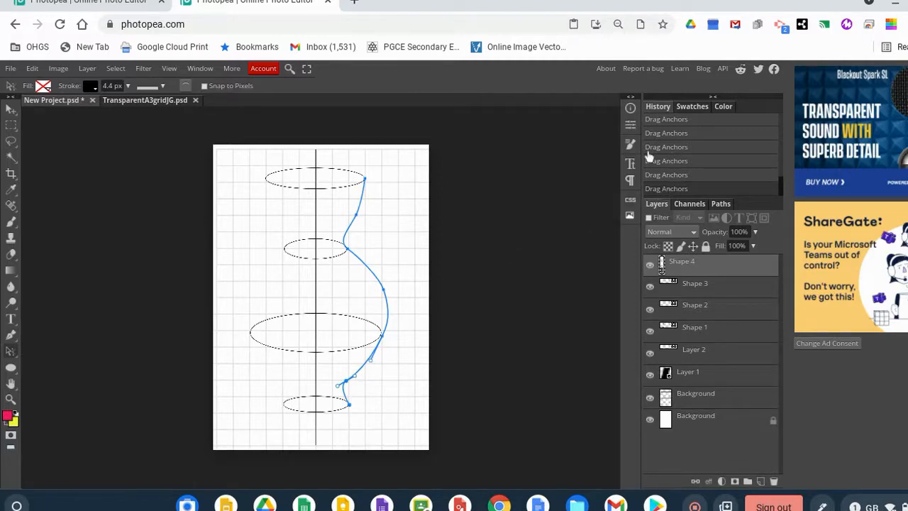
Step back through the last three anchor edits in the history, and return to the most recent state
click(32, 69)
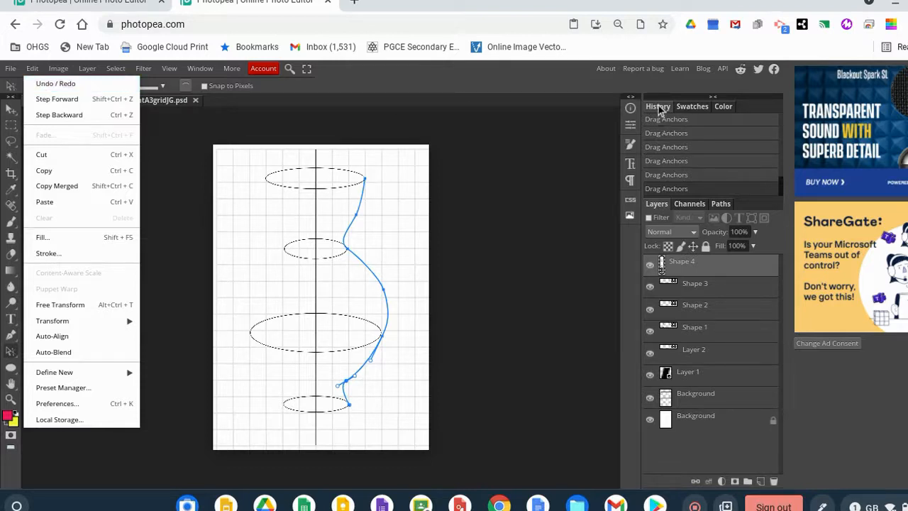
click(198, 69)
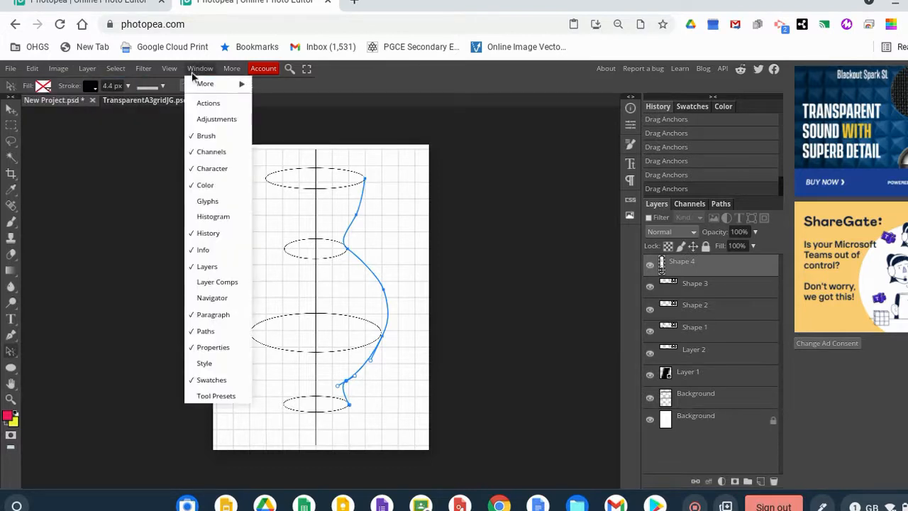
click(701, 178)
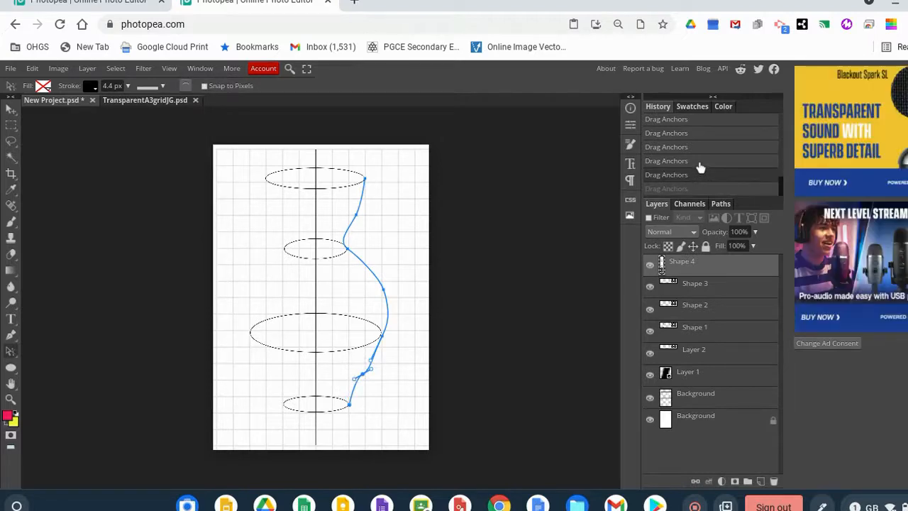
click(699, 163)
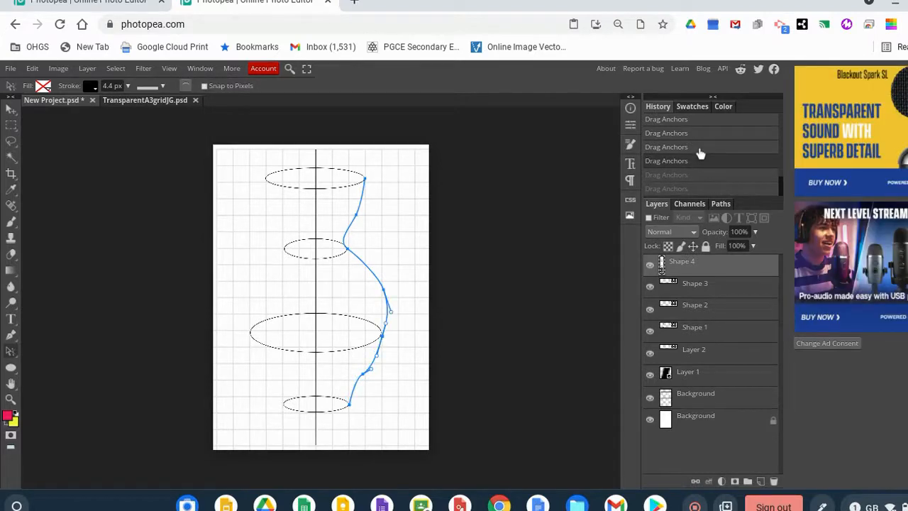
click(699, 148)
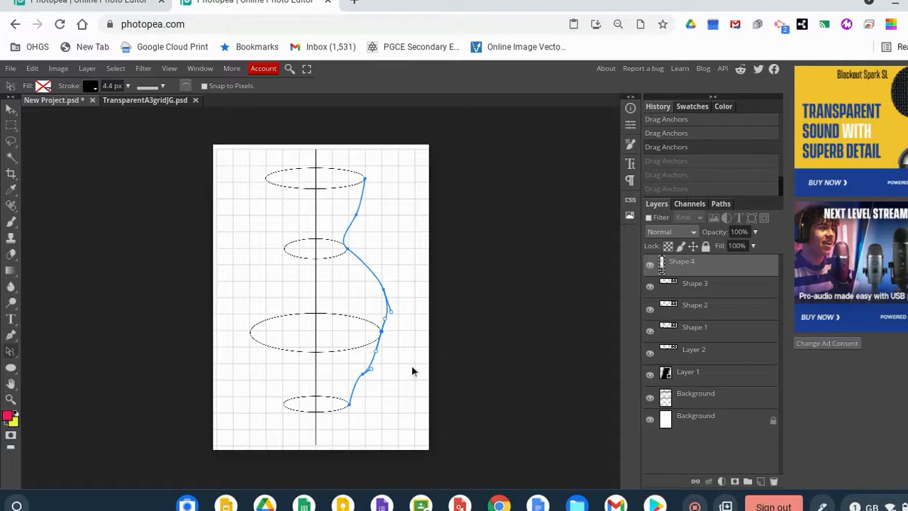
click(701, 162)
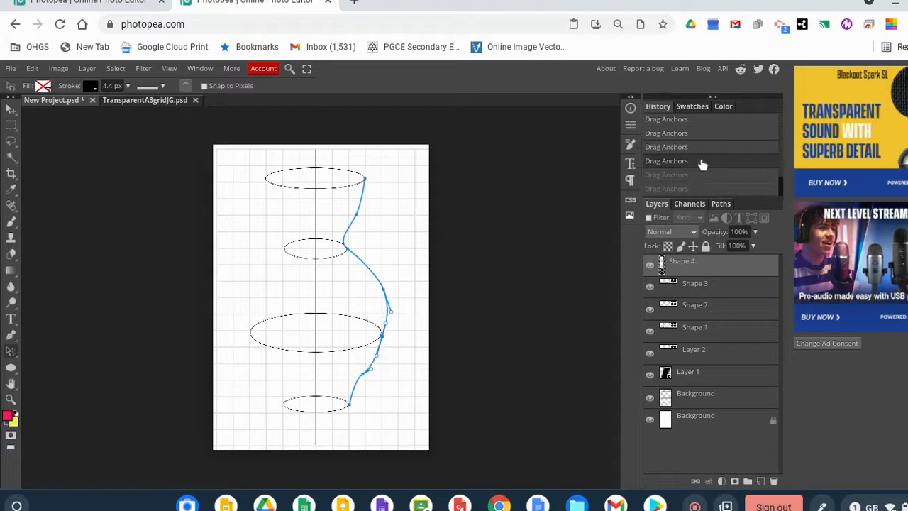
click(698, 175)
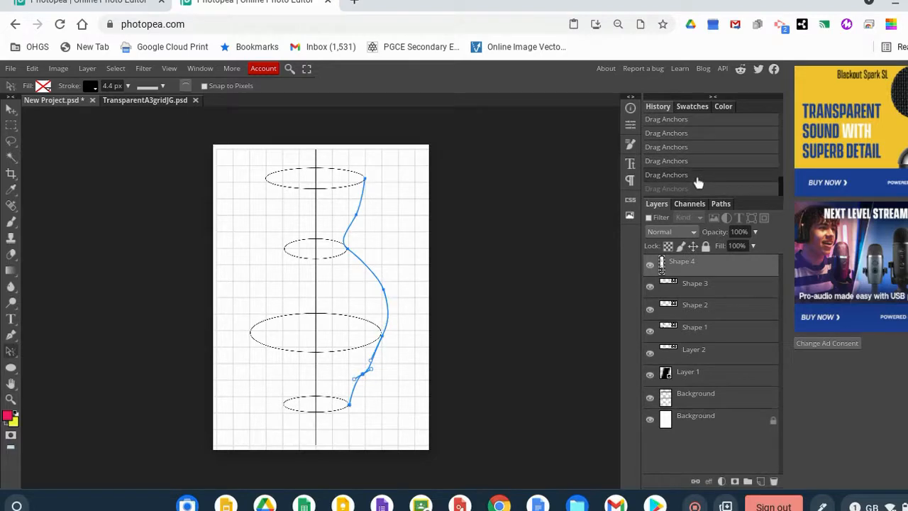
click(695, 192)
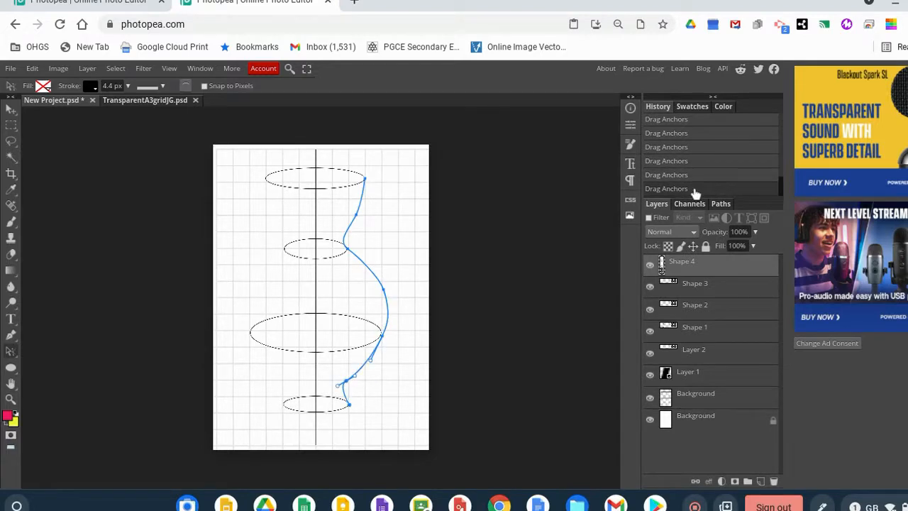
Rasterize the Shape 4 layer that holds the side curve
right_click(715, 269)
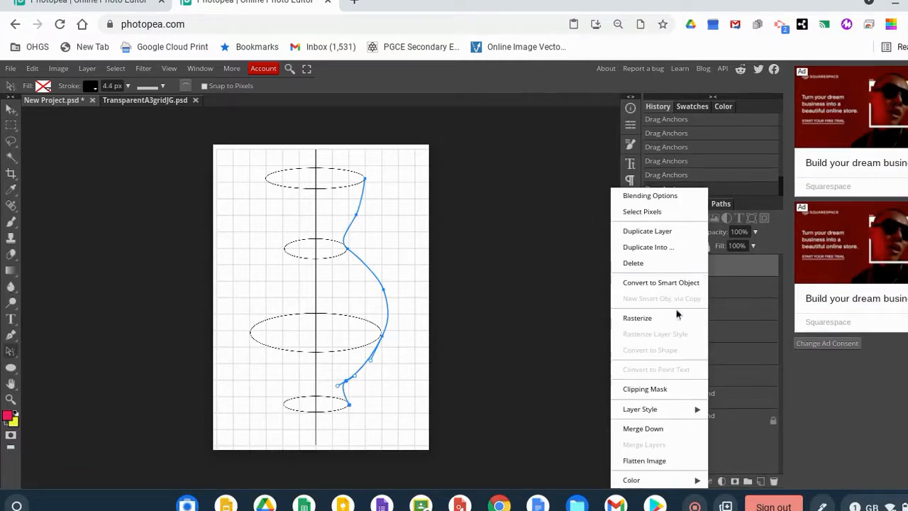
click(651, 320)
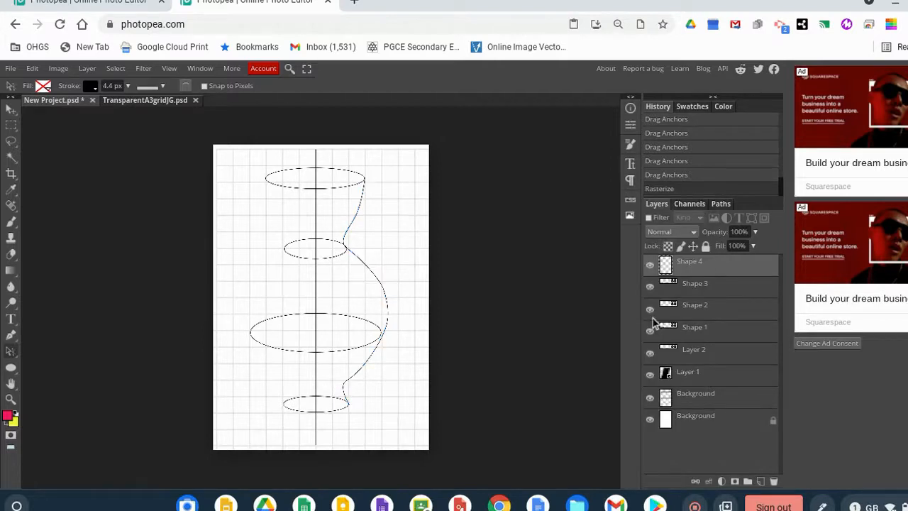
Duplicate the Shape 4 layer and nudge the copied curve a short distance left of the original
right_click(721, 266)
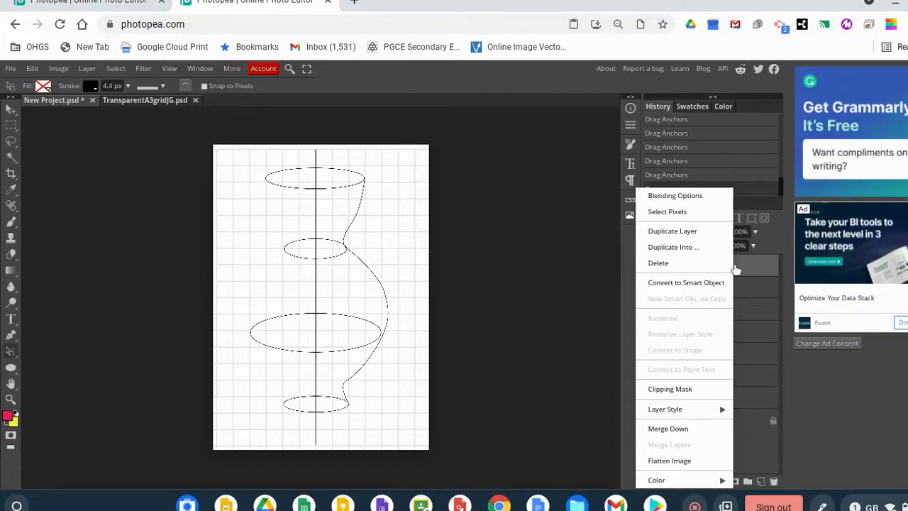
click(703, 233)
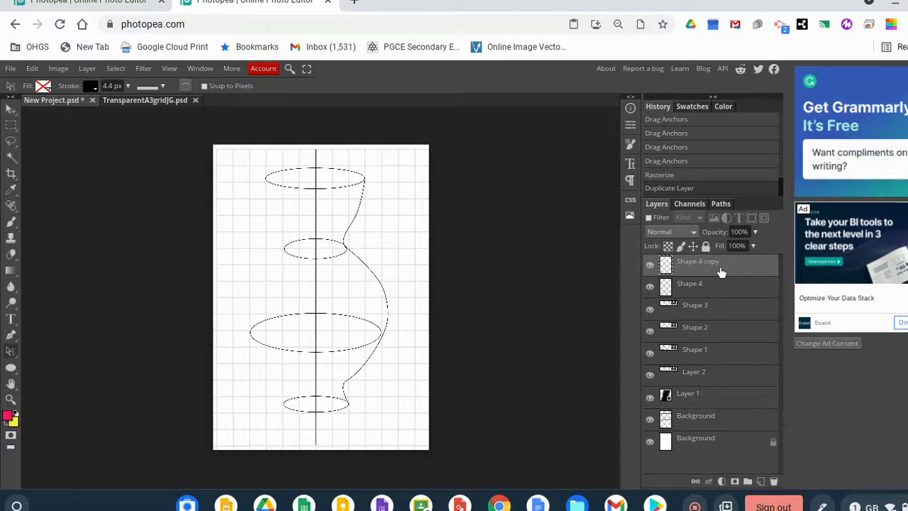
click(10, 113)
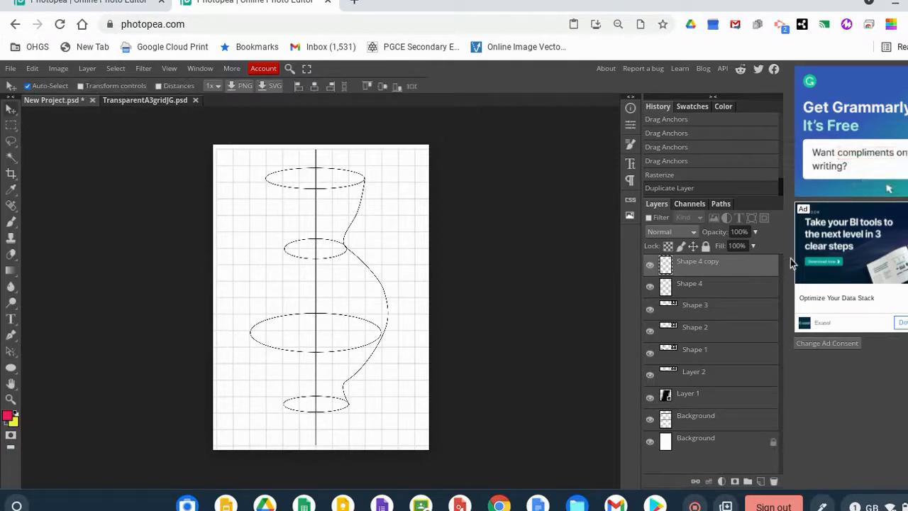
key(Left)
key(Left)
key(Left)
key(Left)
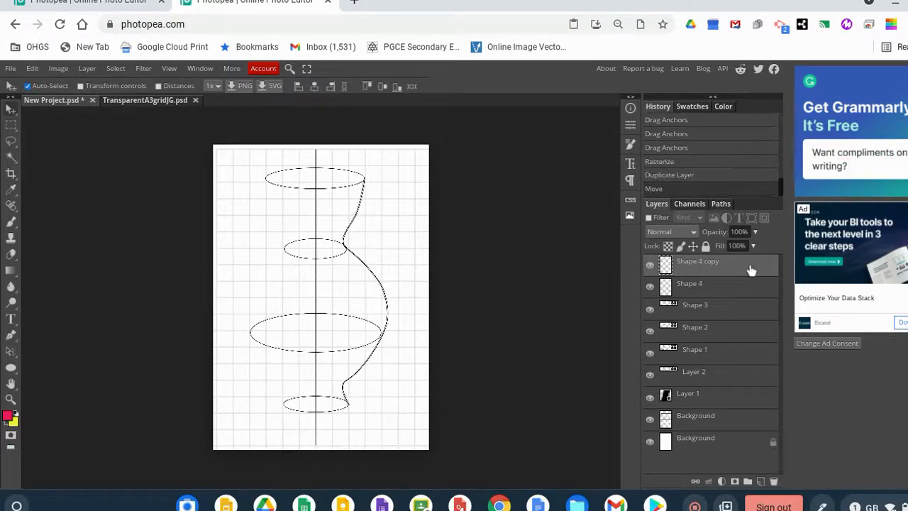
key(Left)
key(Left)
key(Left)
key(Left)
key(Left)
key(Left)
key(Left)
key(Left)
key(Left)
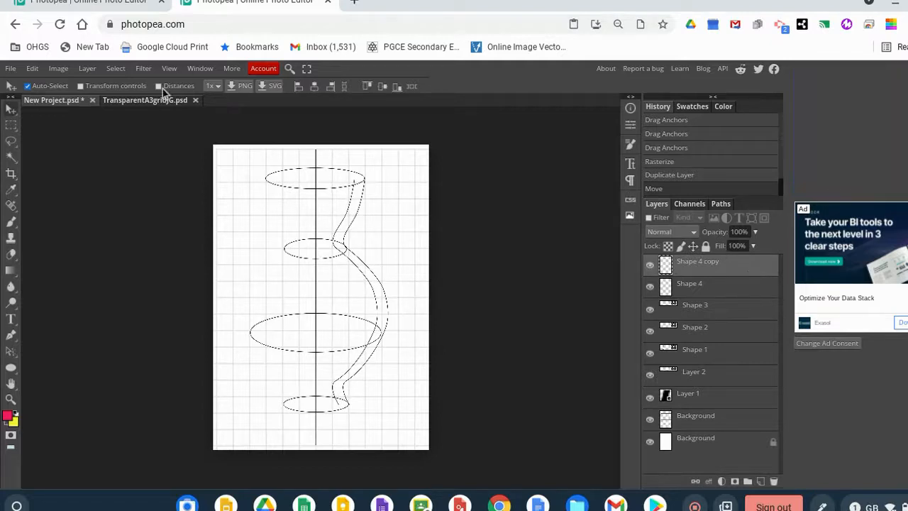
Flip the copied side curve horizontally
click(36, 71)
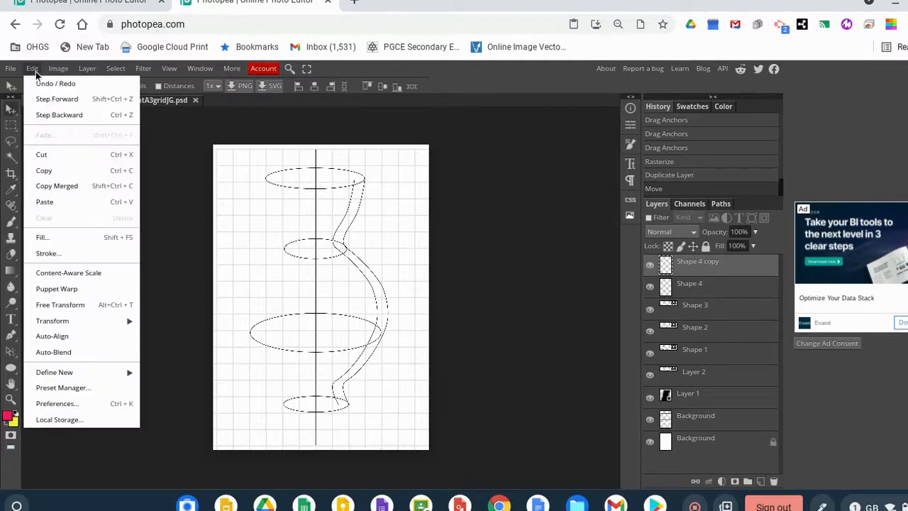
mouse_move(99, 318)
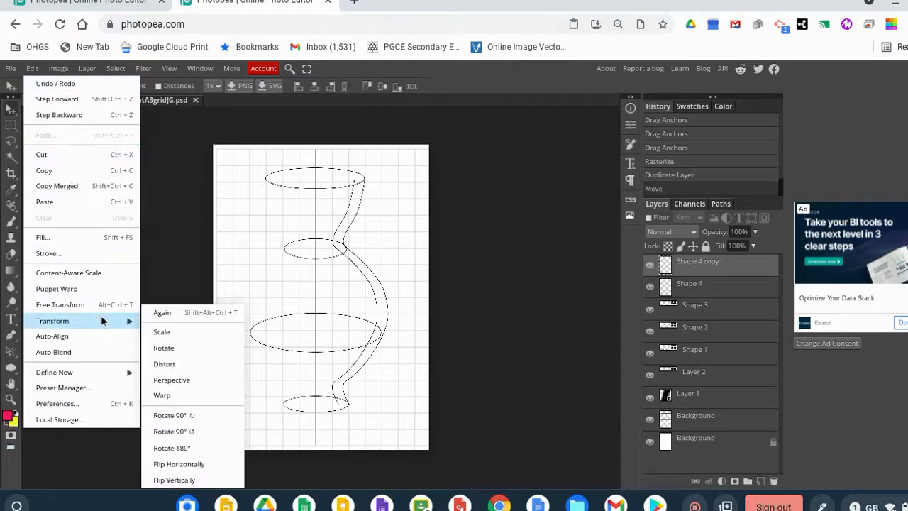
click(192, 464)
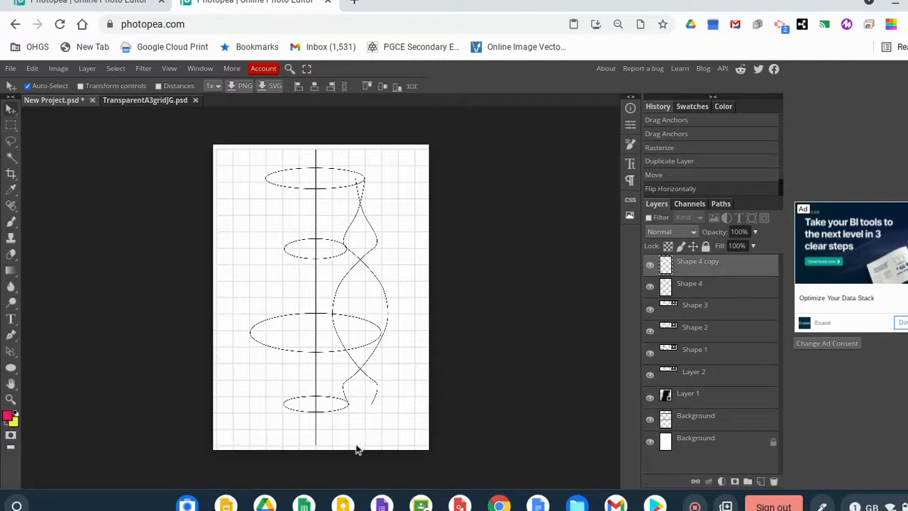
Nudge the mirrored curve left towards the vertical centre line
key(Left)
key(Left)
key(Left)
key(Left)
key(Left)
key(Left)
key(Left)
key(Left)
key(Left)
key(Left)
key(Left)
key(Left)
key(Left)
key(Left)
key(Left)
key(Left)
key(Left)
key(Left)
key(Left)
key(Left)
key(Left)
key(Left)
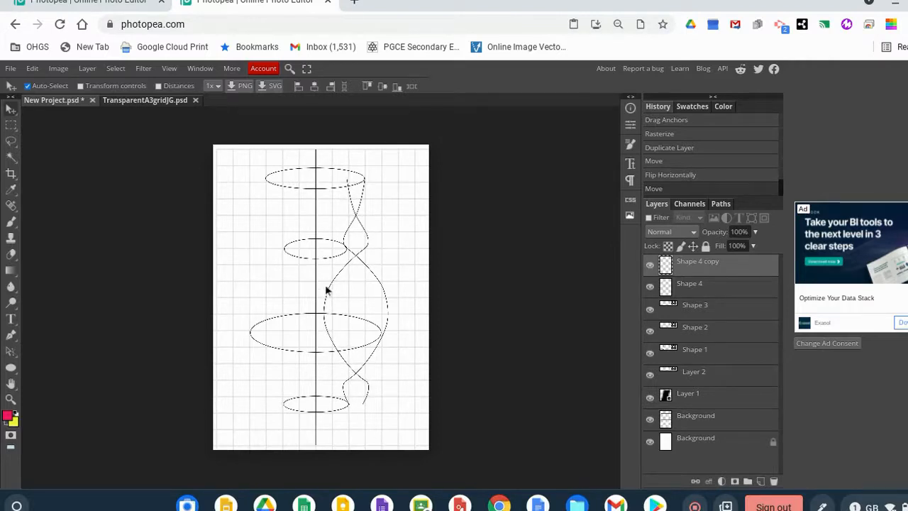
Add Layer 1 and the grid layer to the selection and move them left with the mirrored curve towards the ellipses' left ends
drag(328, 293, 304, 297)
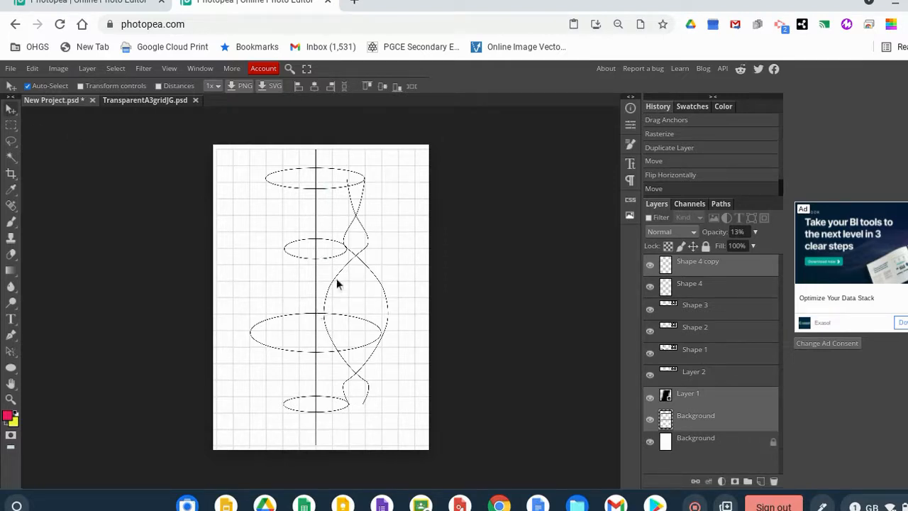
drag(335, 277, 295, 279)
key(Left)
key(Left)
key(Left)
key(Left)
key(Left)
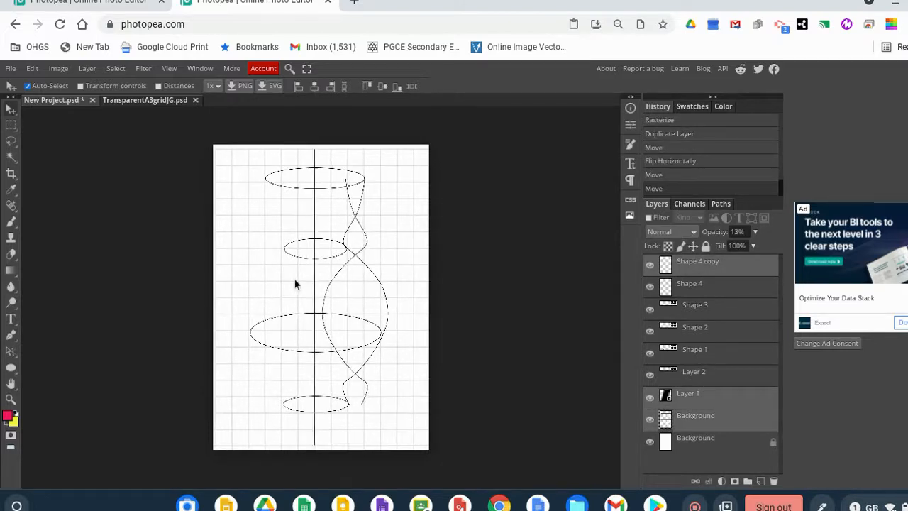
key(Left)
key(Left)
key(Left)
key(Left)
key(Left)
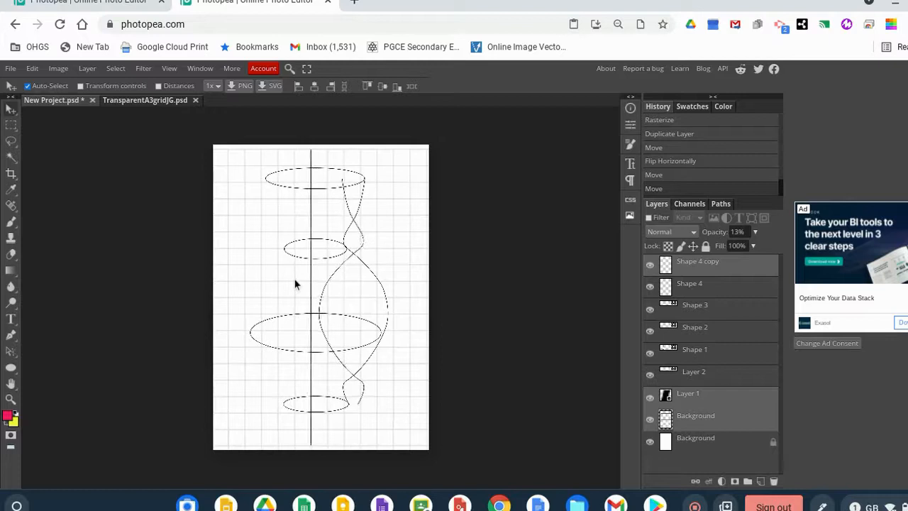
key(Left)
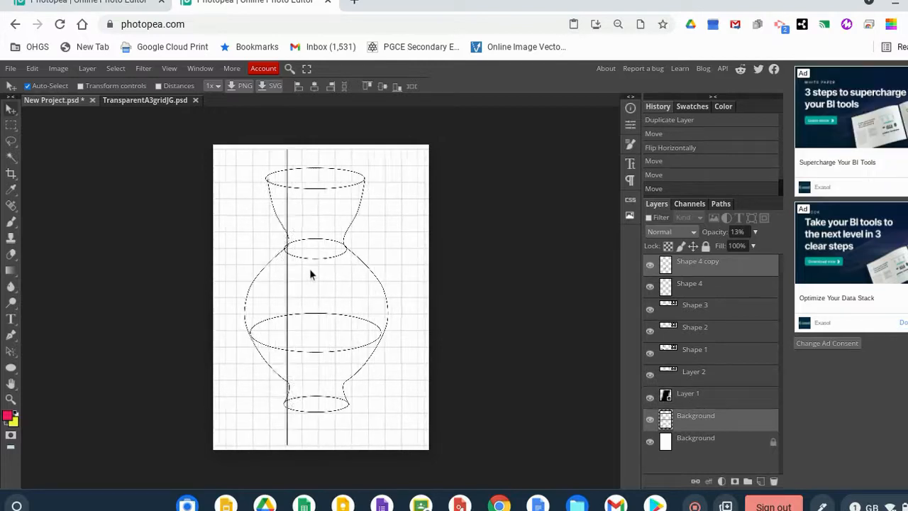
Fine-tune the mirrored curve's horizontal position, together with the grid, to meet the left ends of the ellipses
key(Left)
key(Left)
key(Left)
key(Left)
key(Left)
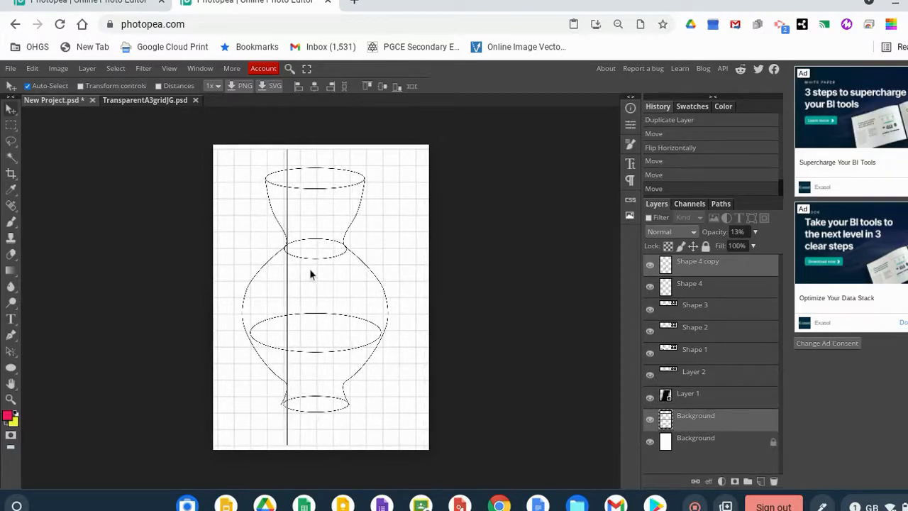
key(Right)
key(Right)
key(Right)
key(Right)
key(Right)
key(Right)
key(Right)
key(Right)
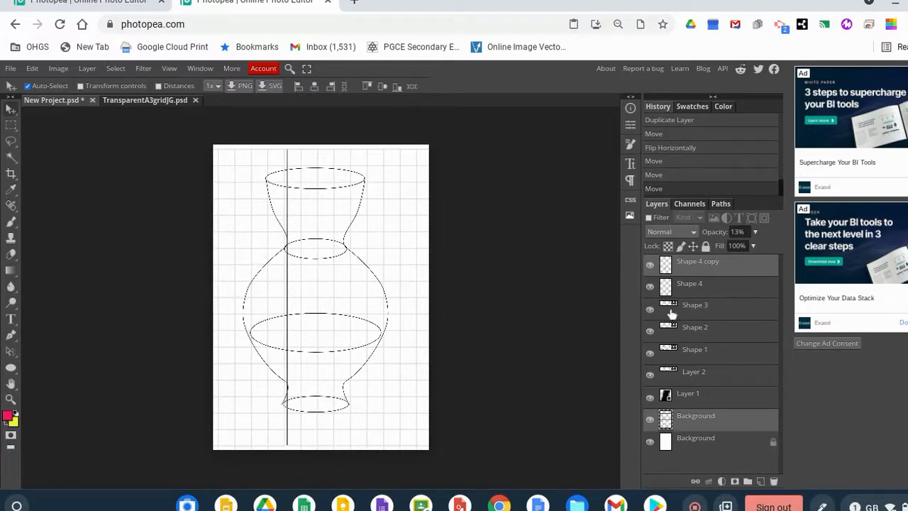
Hide the centre line on Layer 1 and the grid layer, leaving only the vase outline showing
click(650, 398)
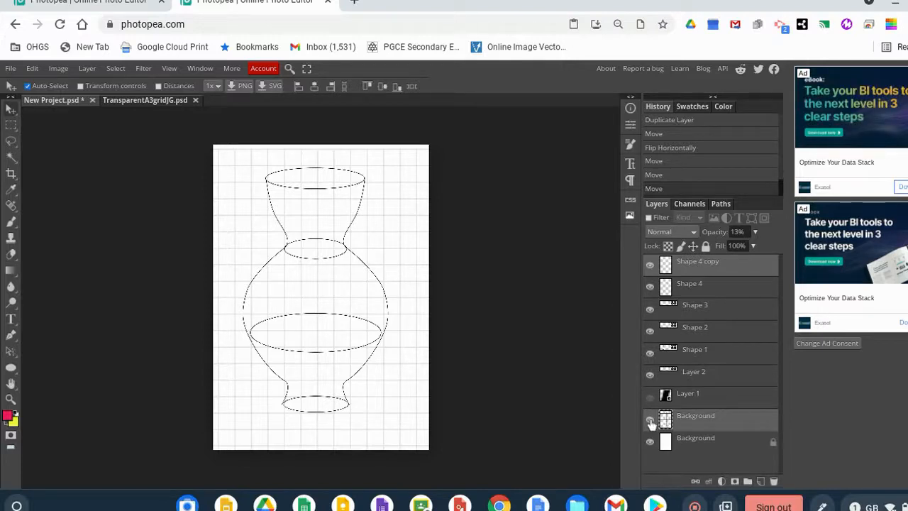
click(650, 421)
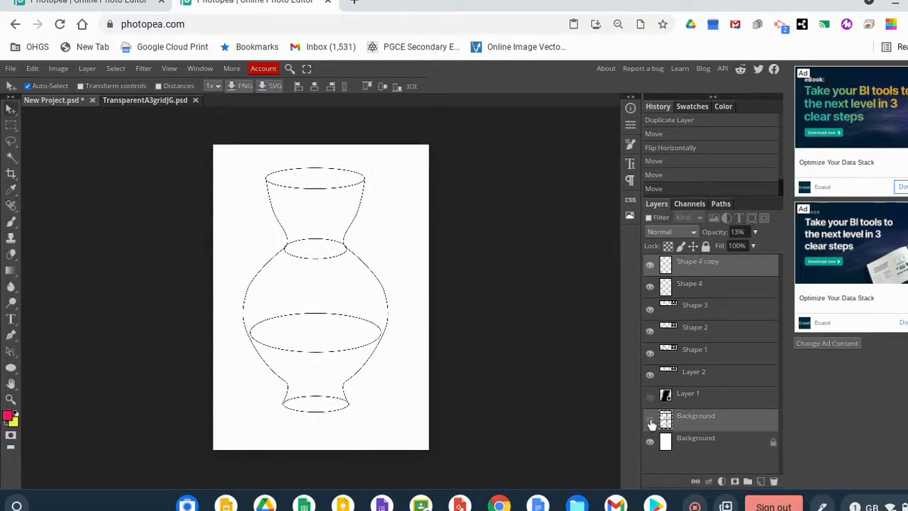
Open the PSD/PSB save options for the vase drawing
click(13, 71)
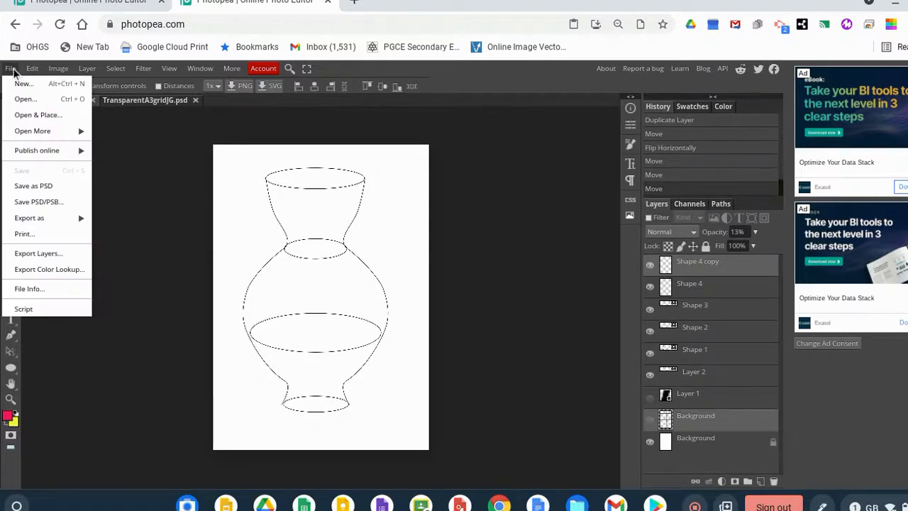
click(37, 201)
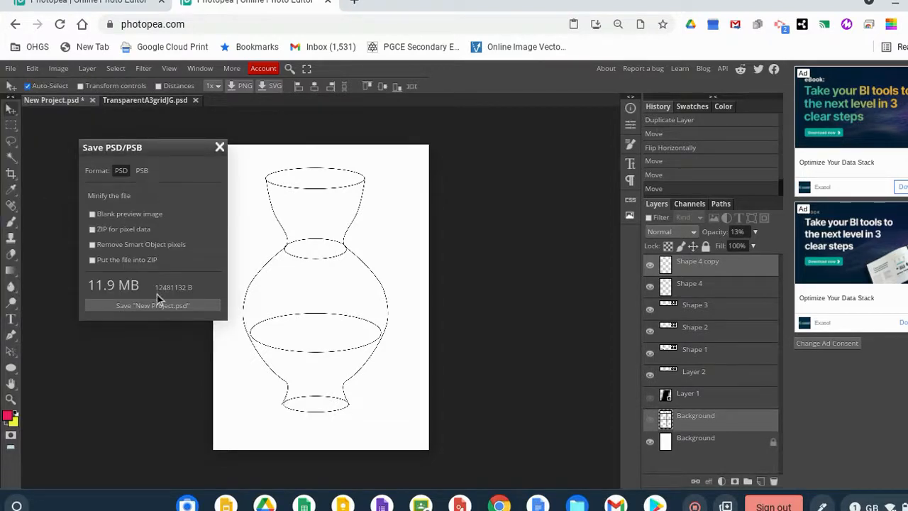